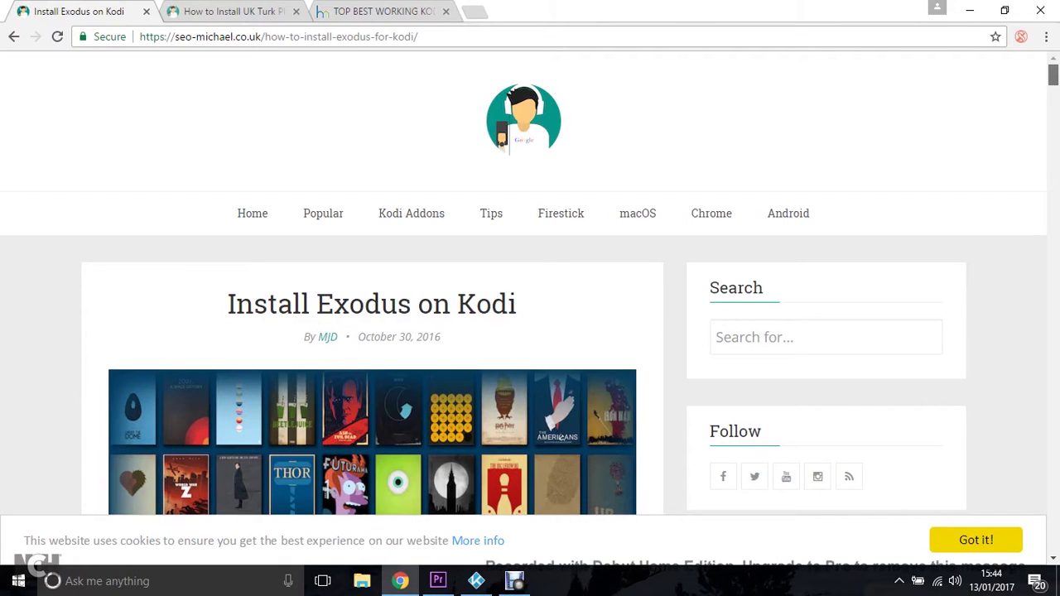
scroll(530, 282, "down", 1)
scroll(530, 281, "down", 5)
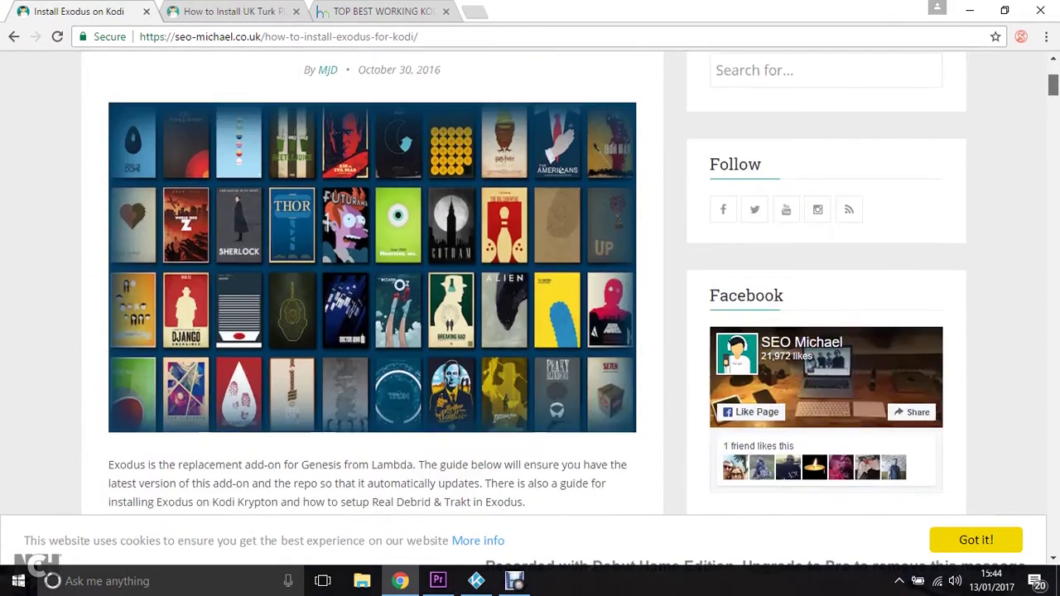
scroll(530, 281, "down", 3)
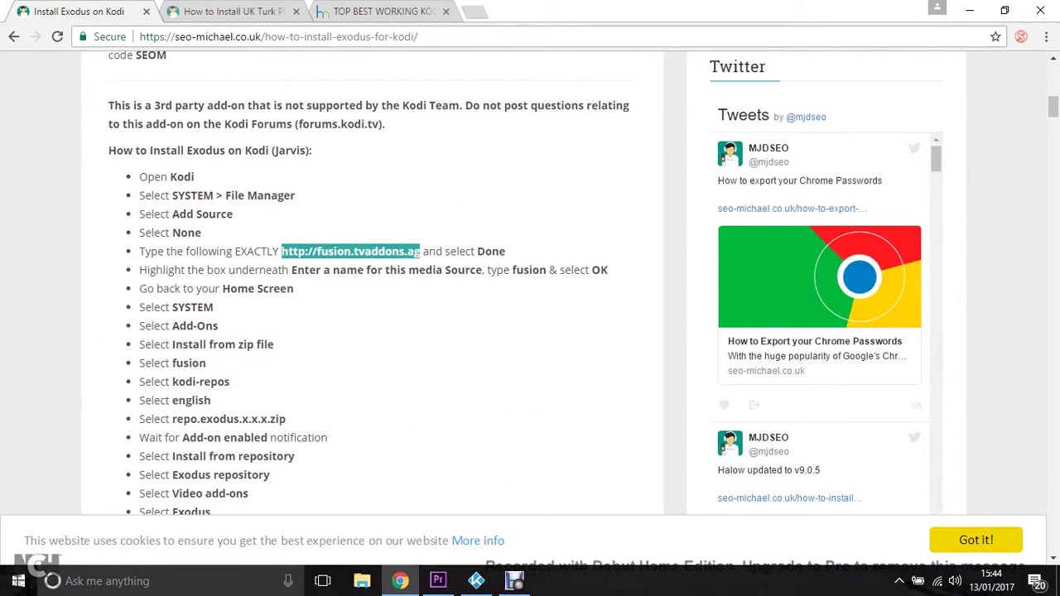
left_click_drag(282, 251, 421, 251)
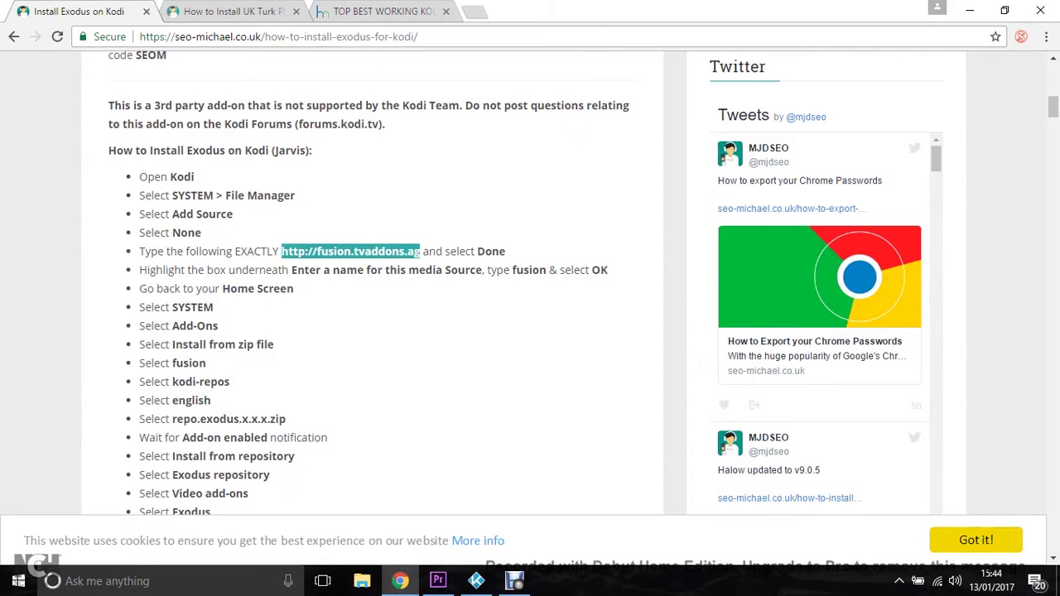
right_click(376, 252)
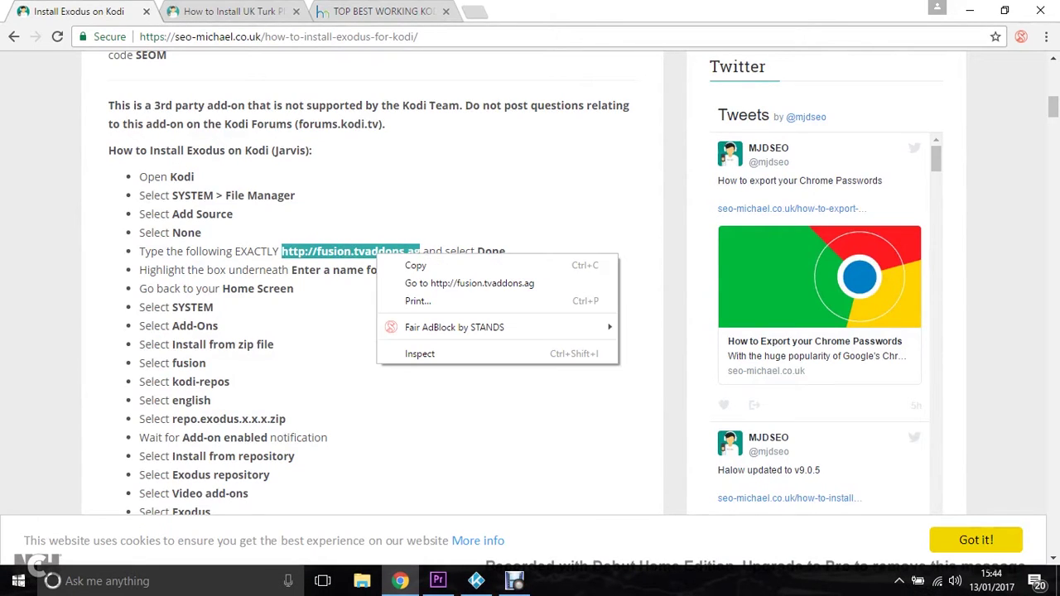
left_click(416, 265)
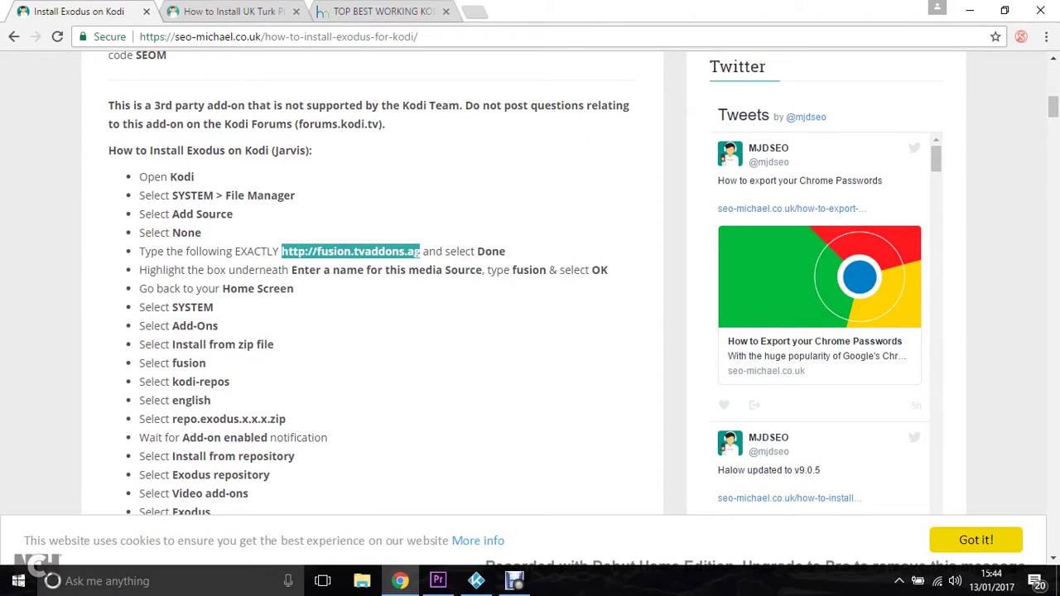
left_click(476, 581)
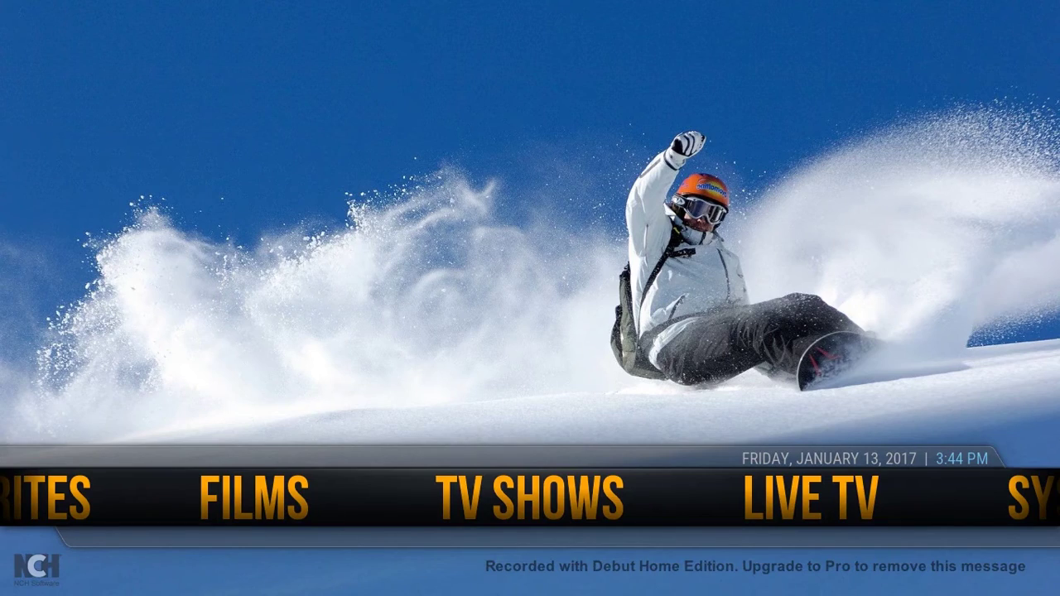
key("Right")
key("Right")
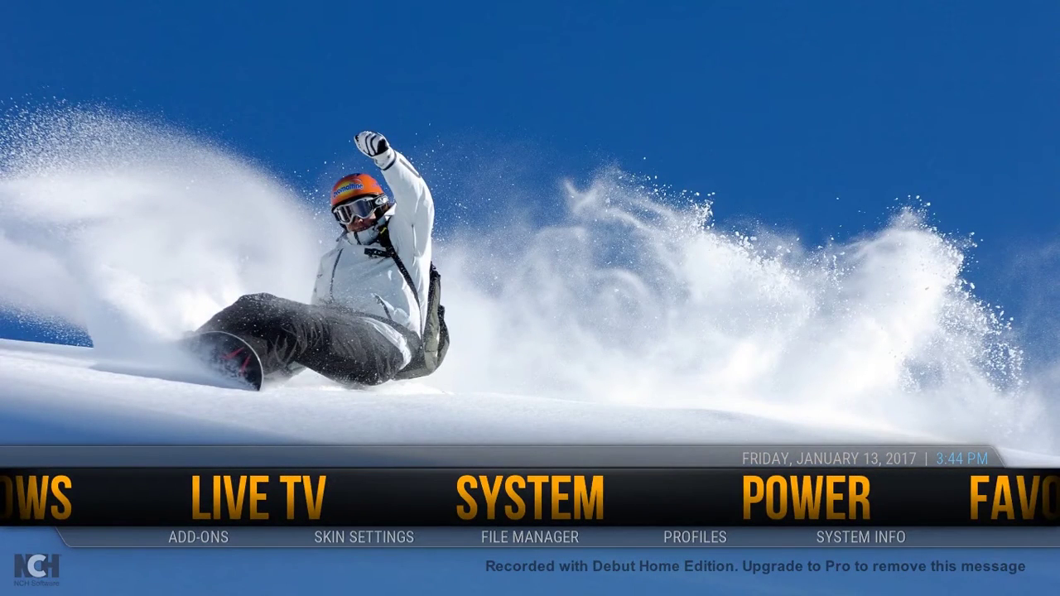
key("Down")
key("Return")
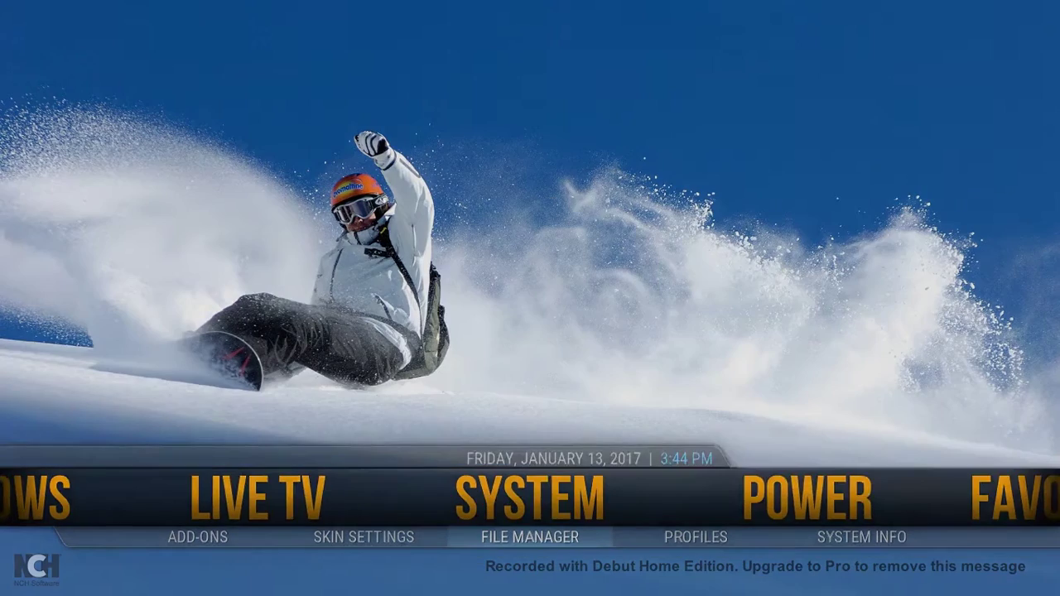
key("Down")
key("Down")
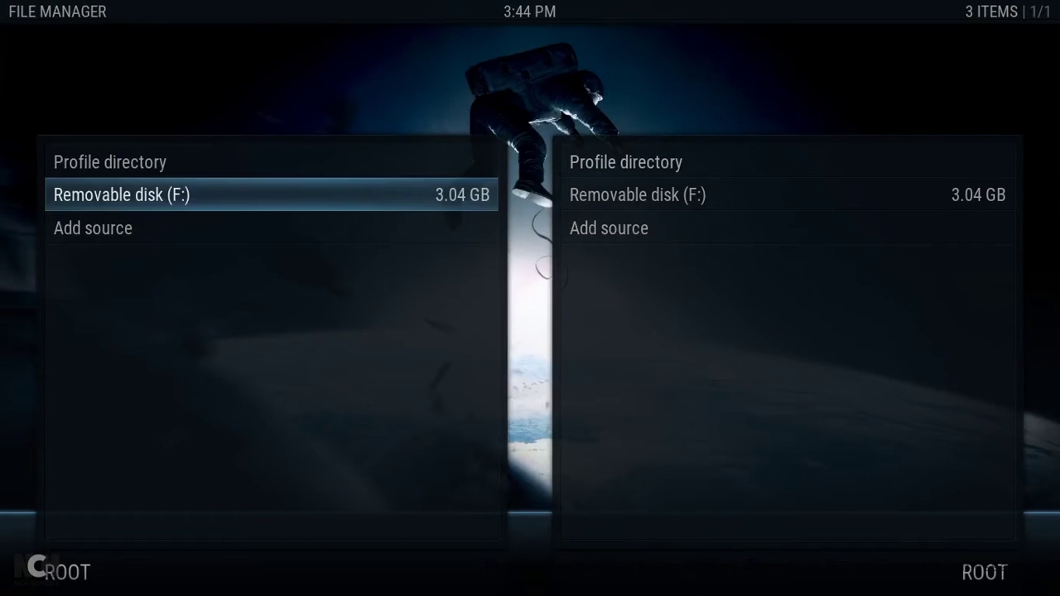
key("Return")
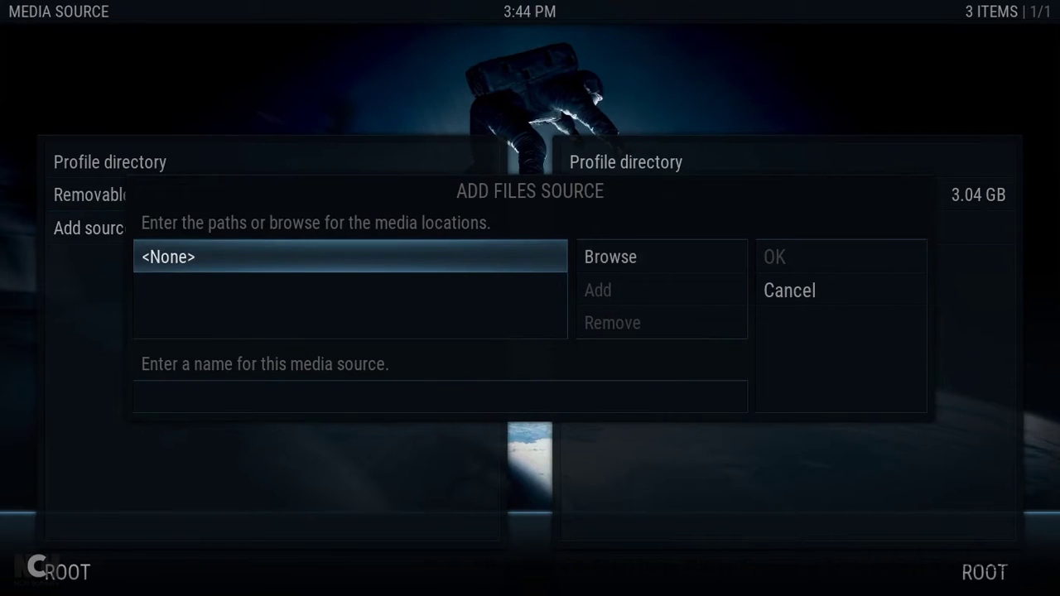
key("Return")
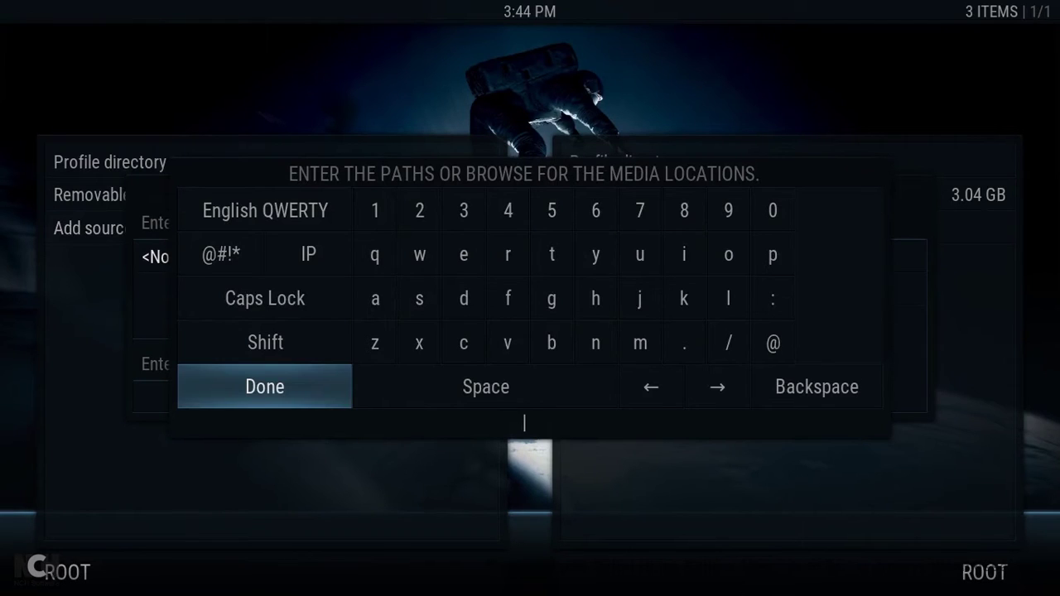
key("ctrl+v")
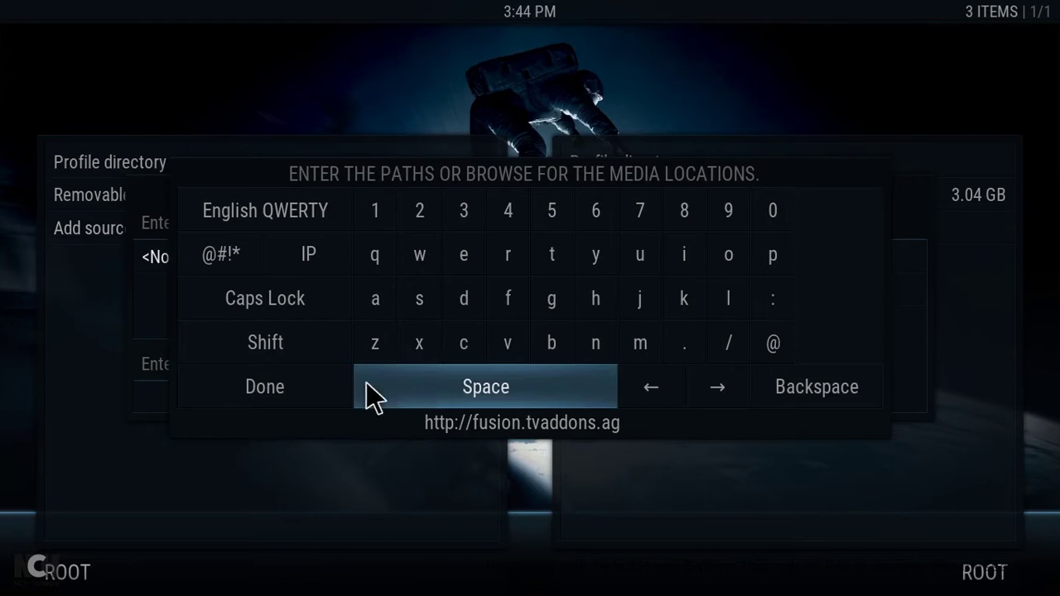
left_click(308, 383)
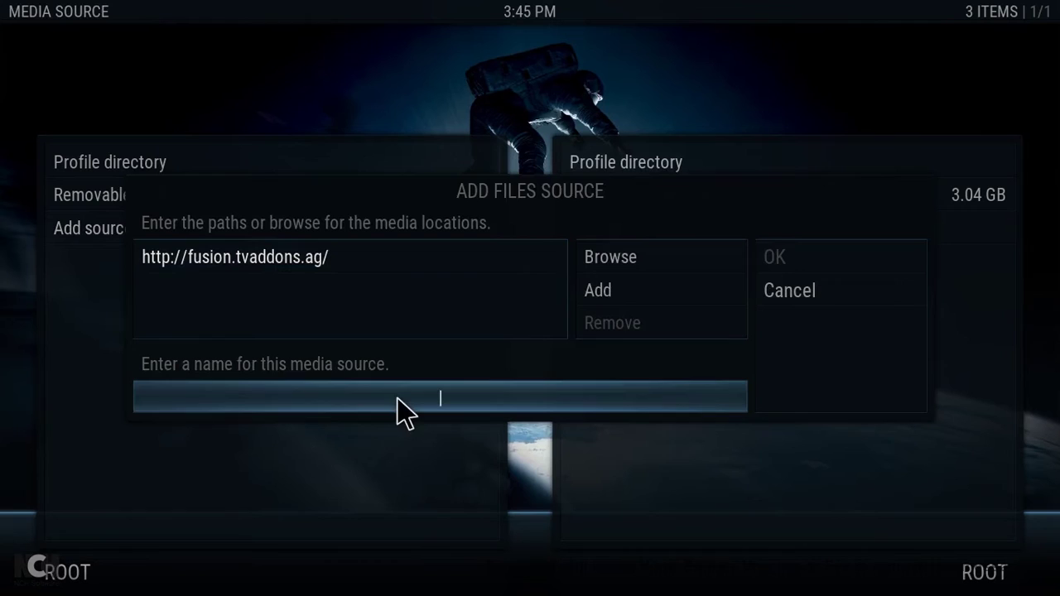
type("exodus")
left_click(802, 259)
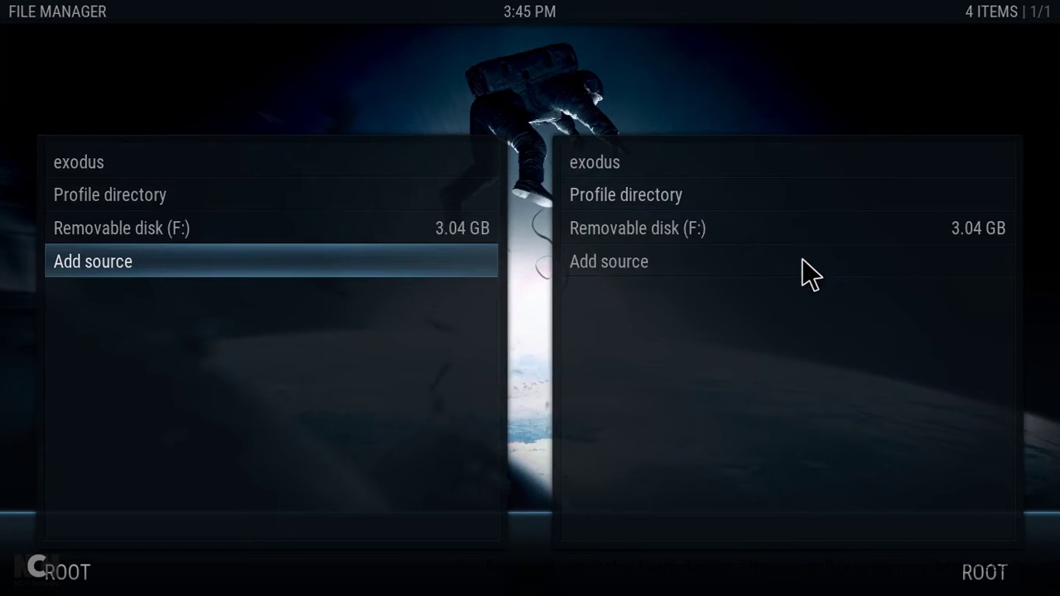
Go to the Add-ons settings and choose Install from zip file.
key("Escape")
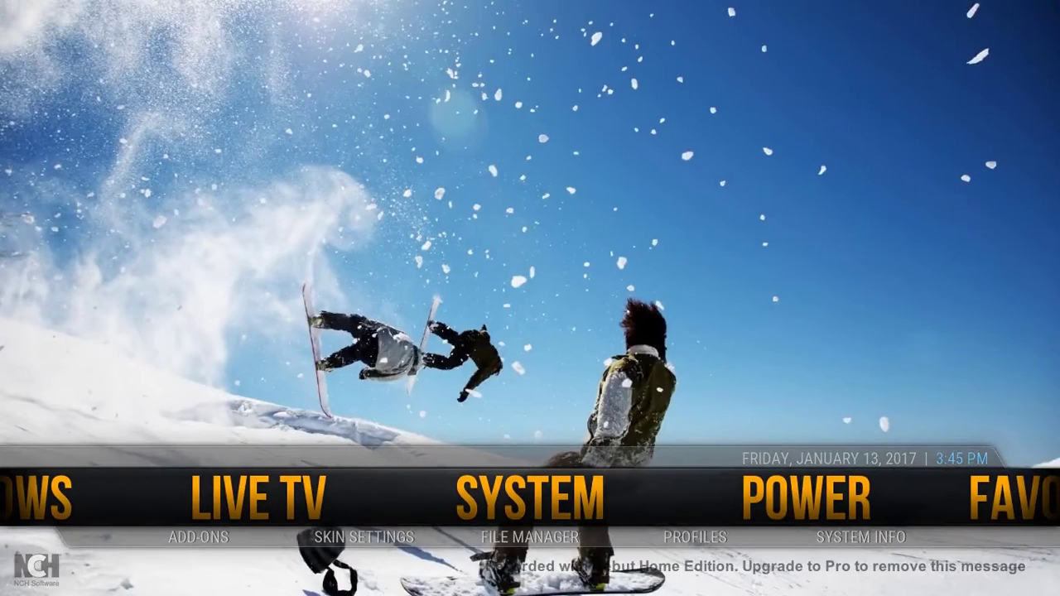
key("Return")
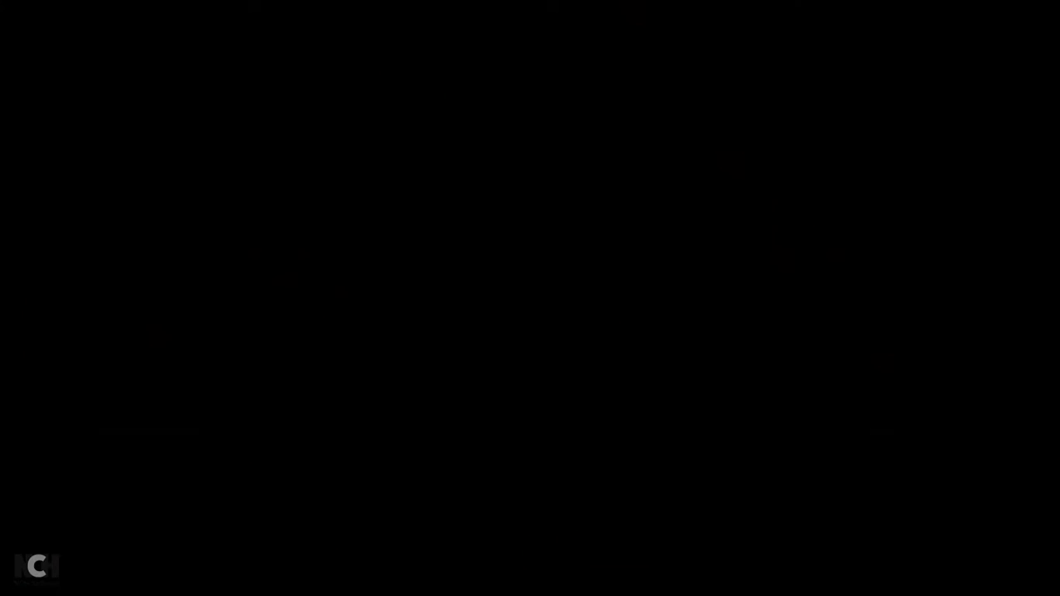
key("Down")
key("Down")
key("Down")
key("Down")
key("Down")
key("Down")
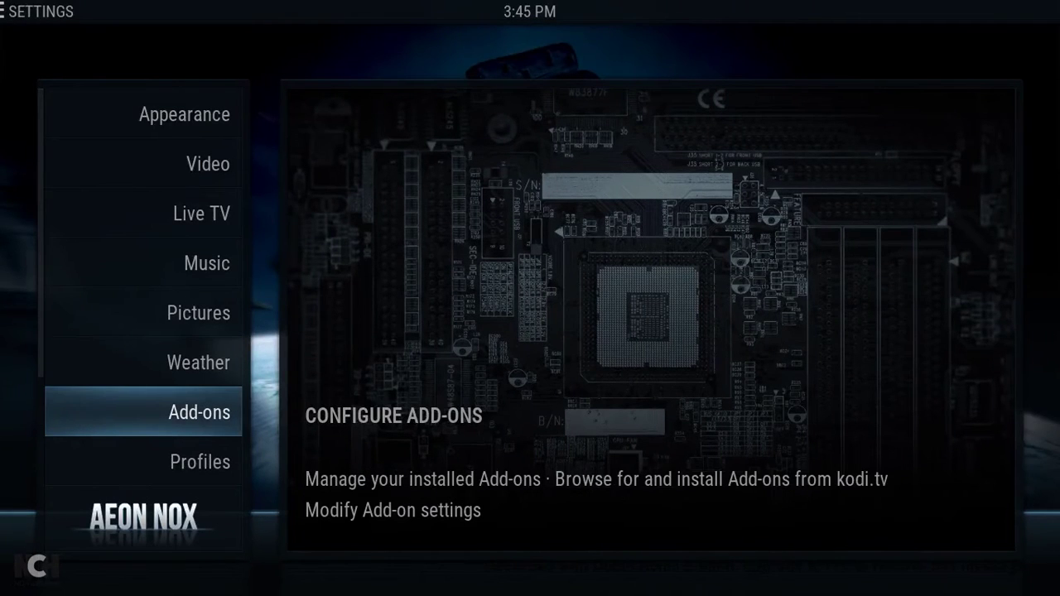
key("Return")
key("Down")
key("Down")
key("Return")
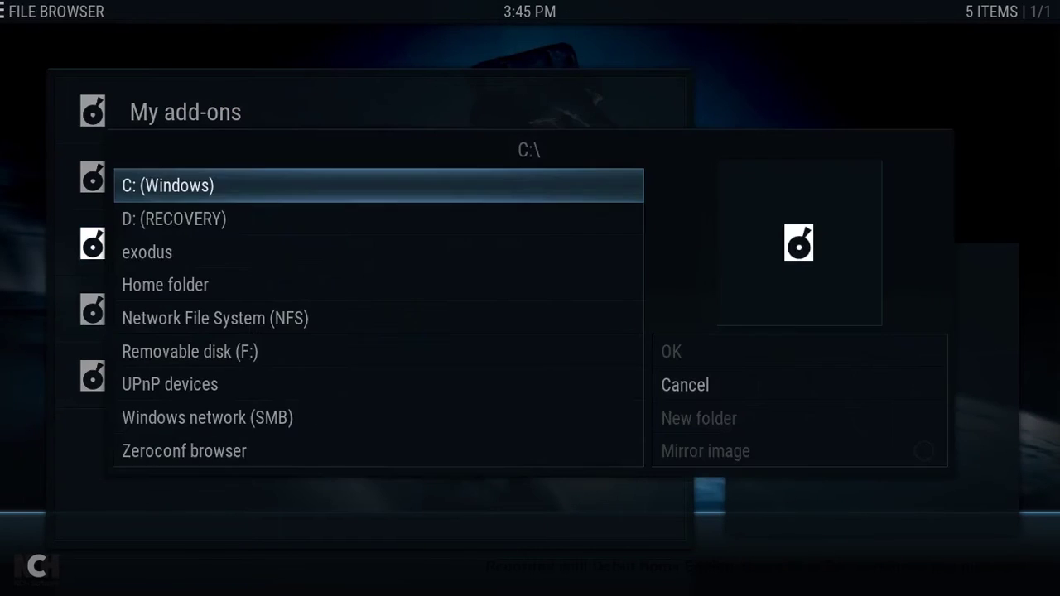
Install repository.exodus-1.0.1.zip from the exodus source's kodi-repos/english folder.
key("Down")
key("Down")
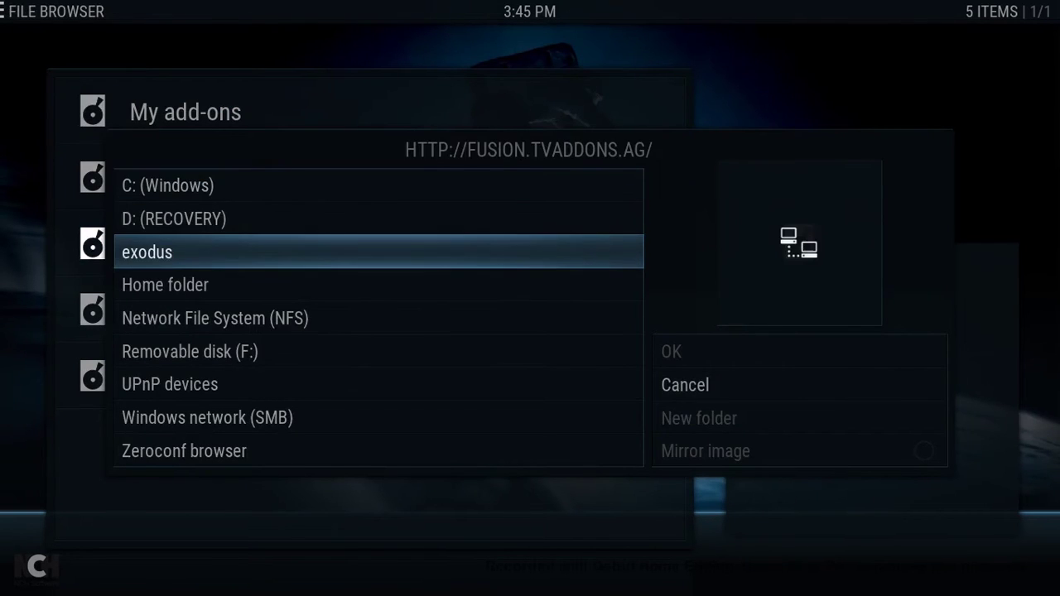
key("Return")
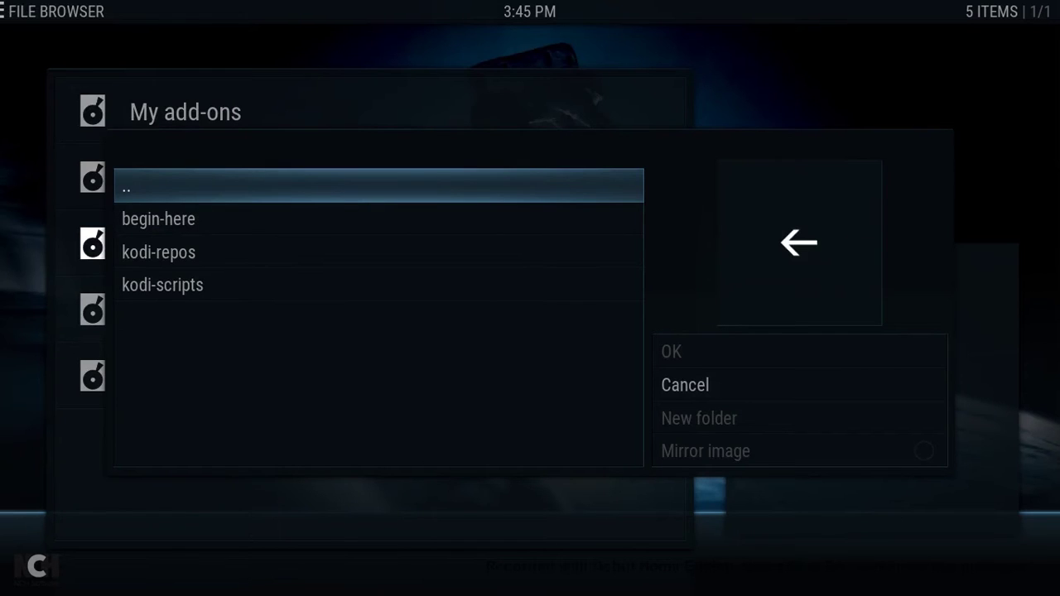
key("Down")
key("Down")
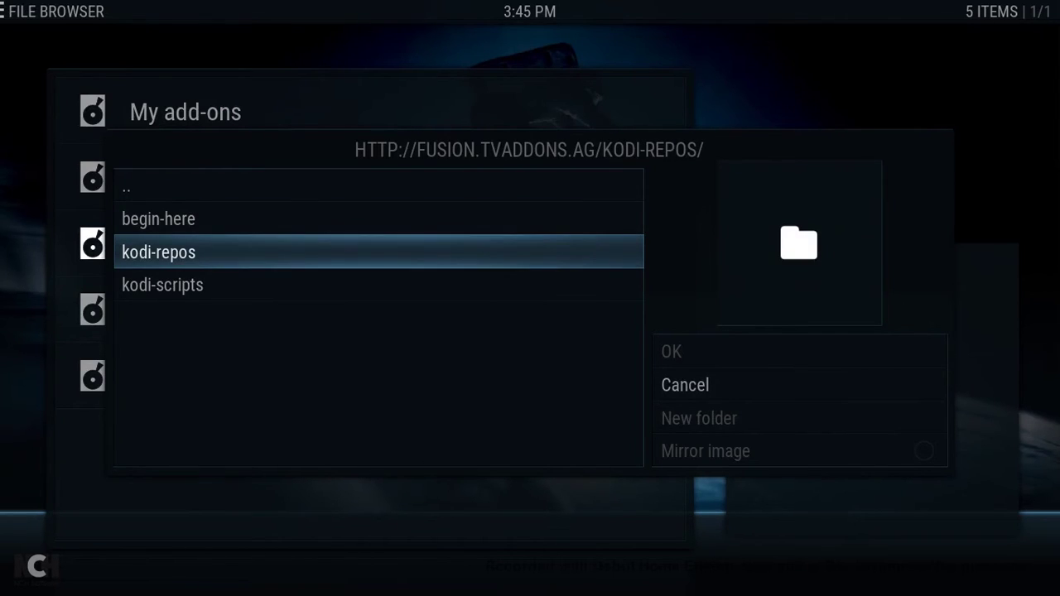
key("Return")
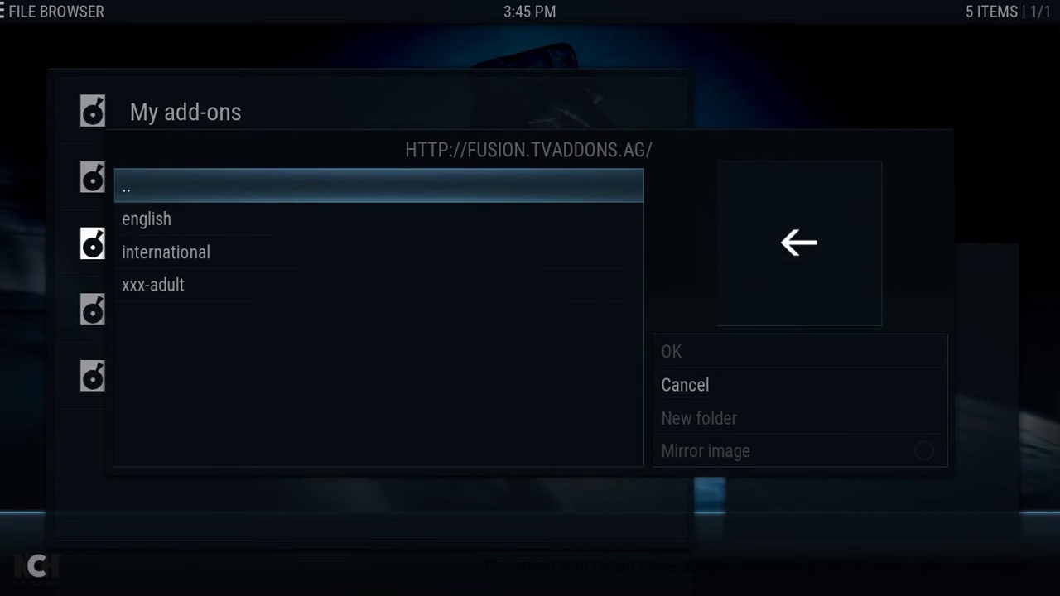
key("Down")
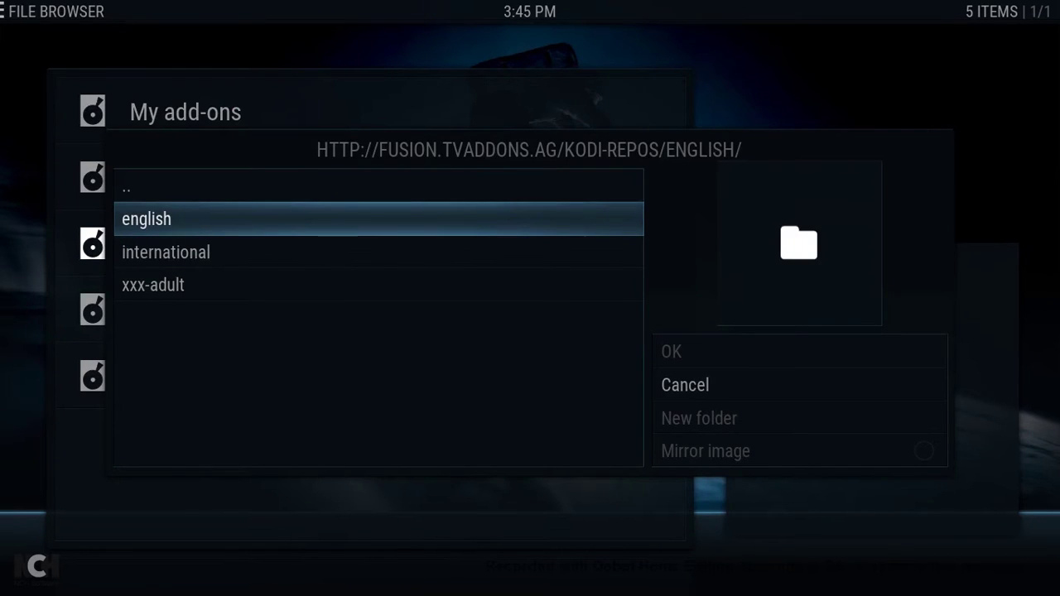
key("Return")
key("Down")
key("Down")
key("Down")
key("Down")
key("Down")
key("Down")
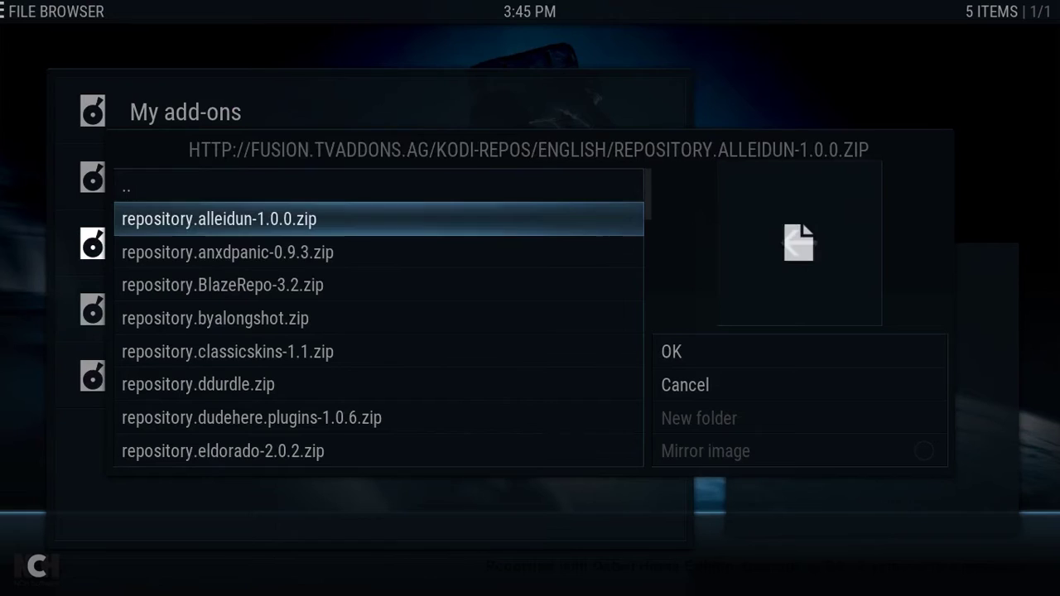
key("Down")
key("Down")
key("Down")
key("Down")
key("Down")
key("Down")
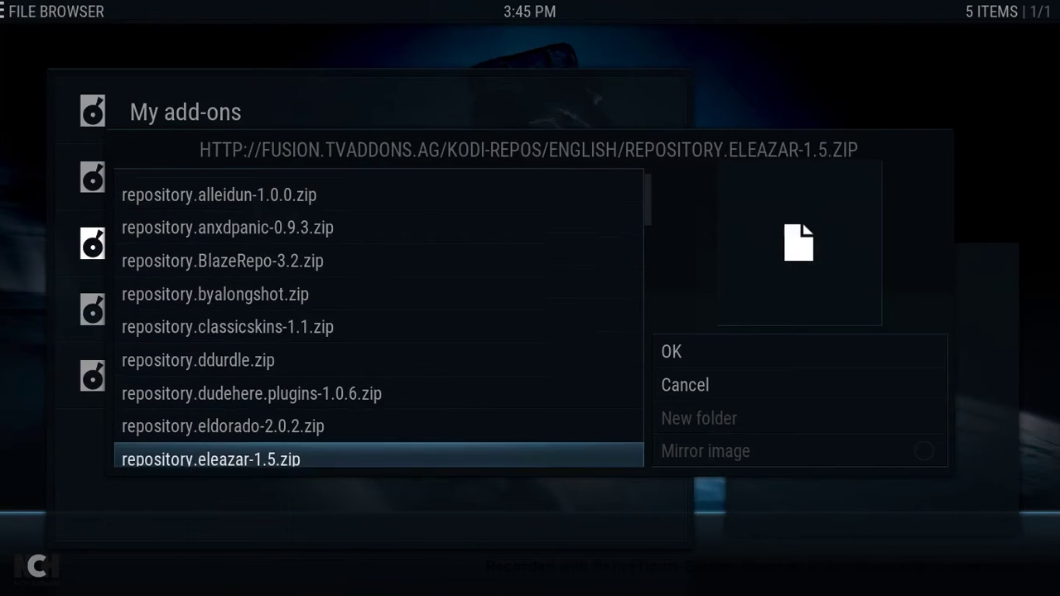
key("Up")
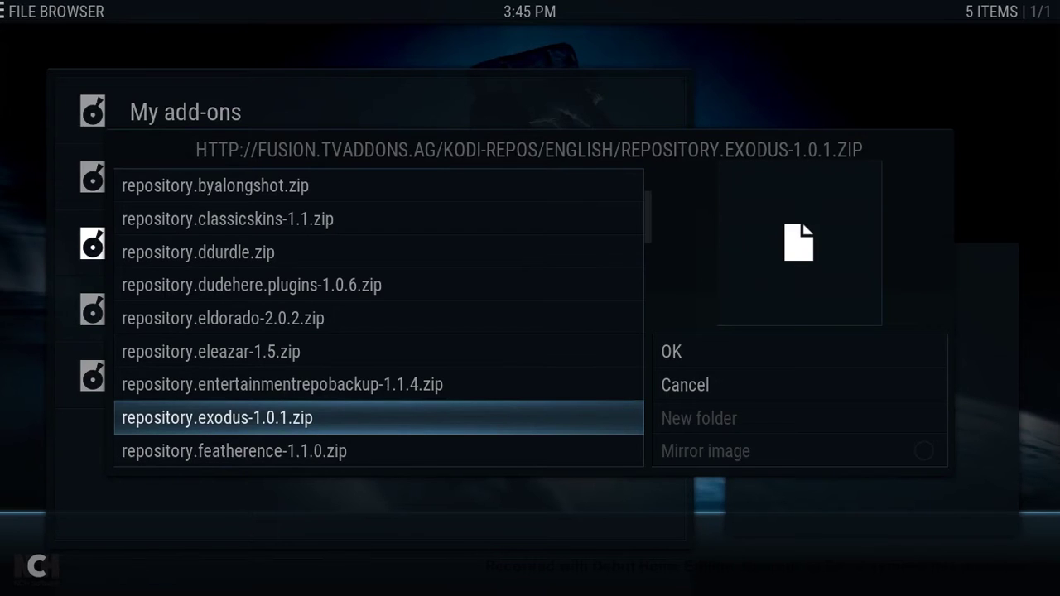
key("Return")
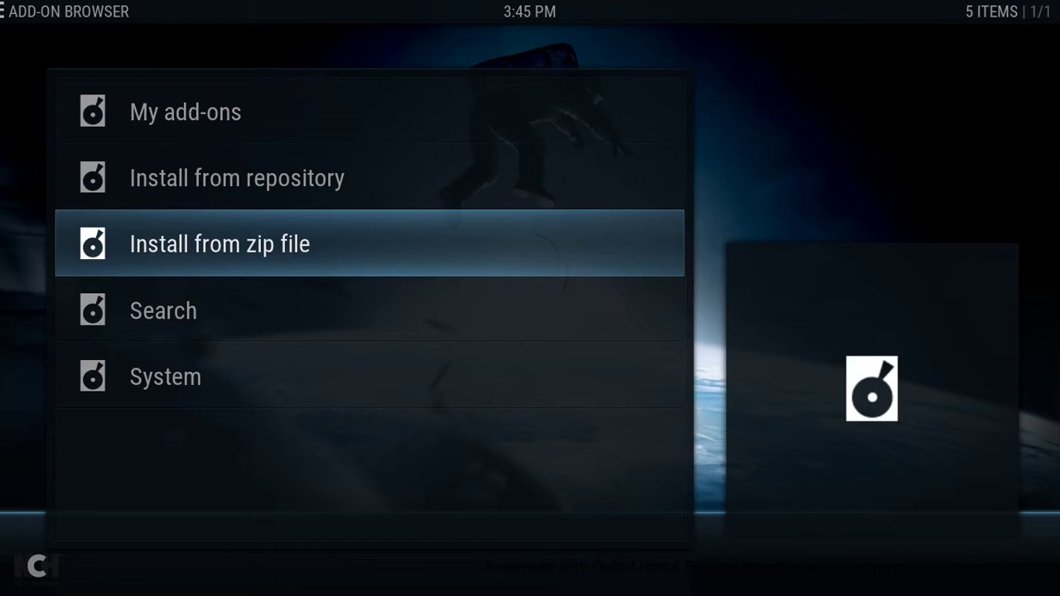
Open the Exodus 3.0.0 info page via Install from repository > Exodus repository > Video add-ons.
left_click(163, 311)
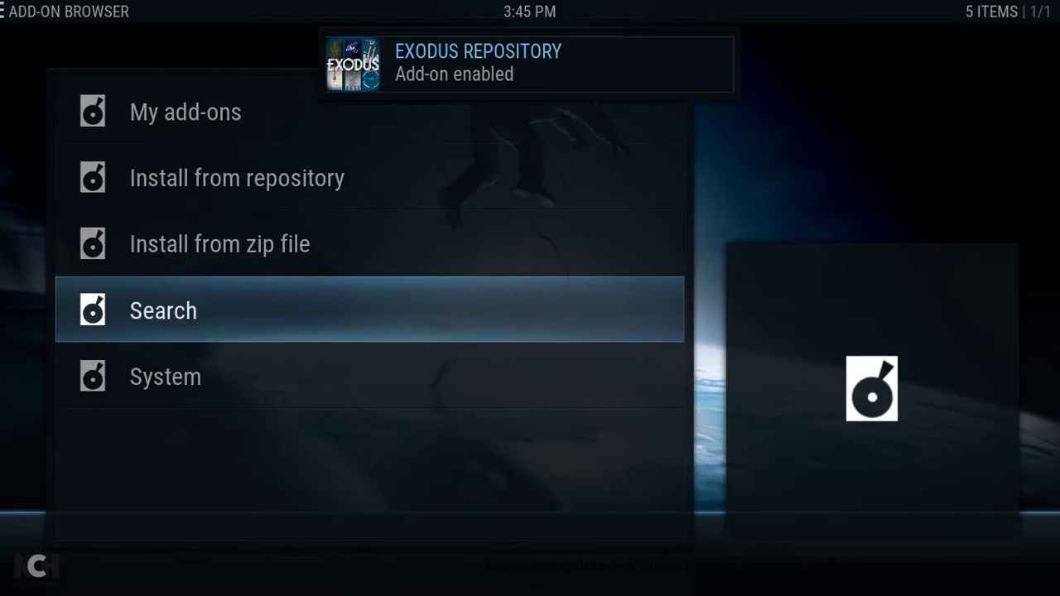
left_click(219, 243)
left_click(236, 177)
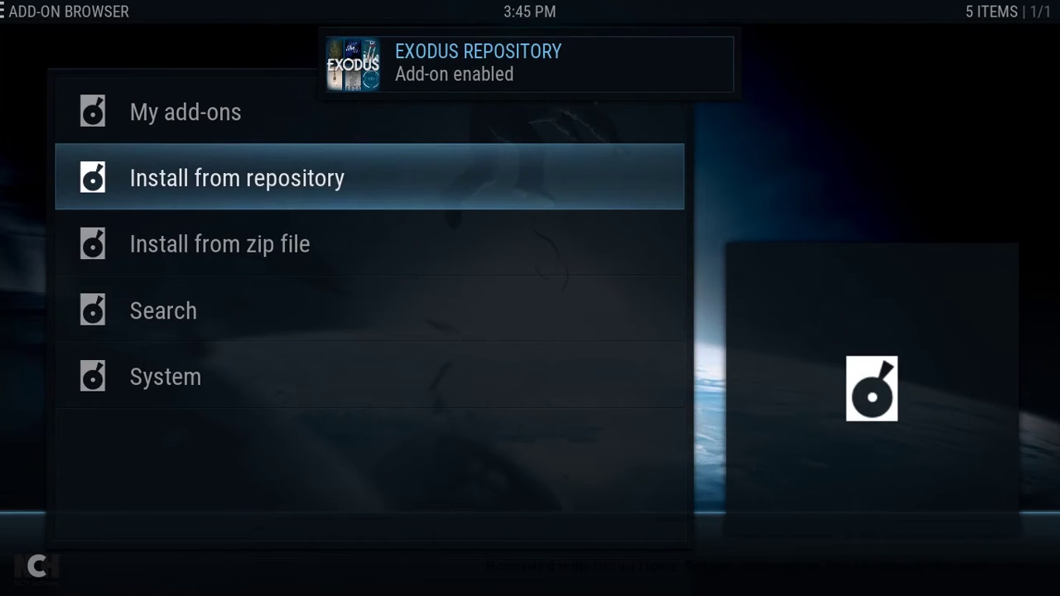
key("Return")
key("Down")
key("Down")
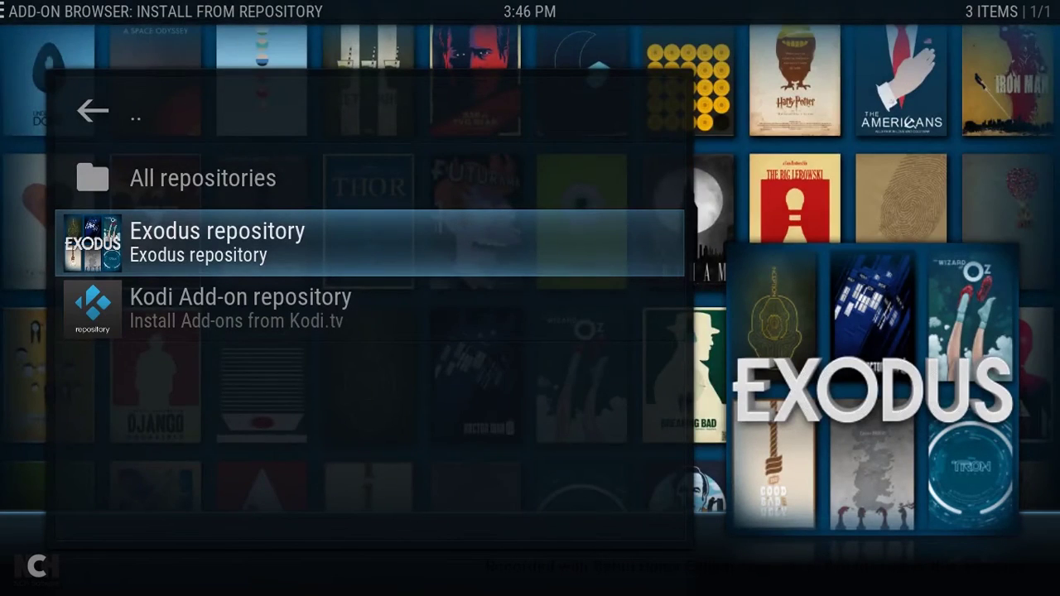
key("Return")
key("Down")
key("Down")
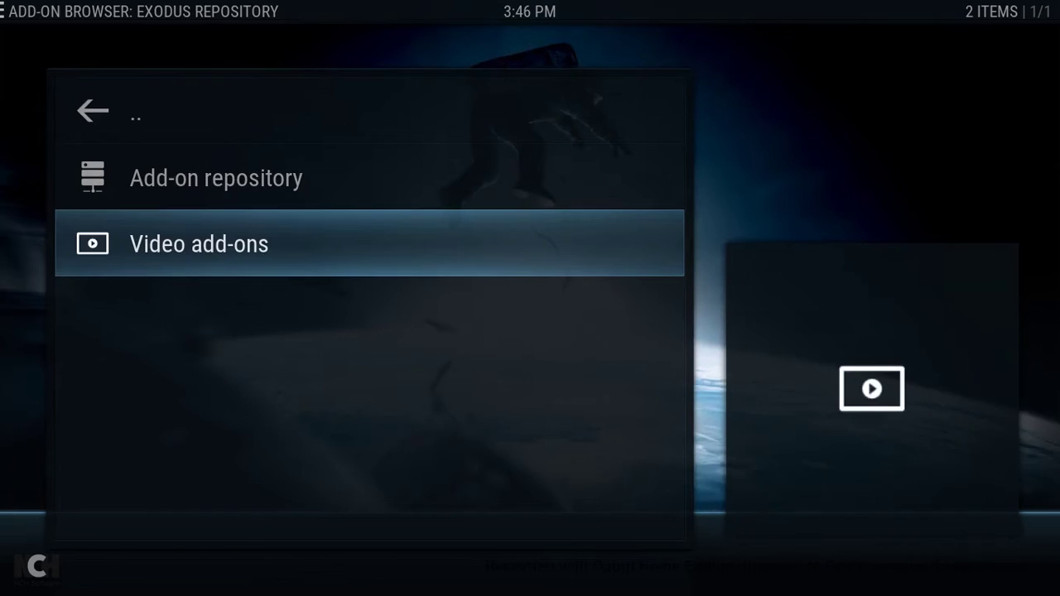
key("Return")
key("Down")
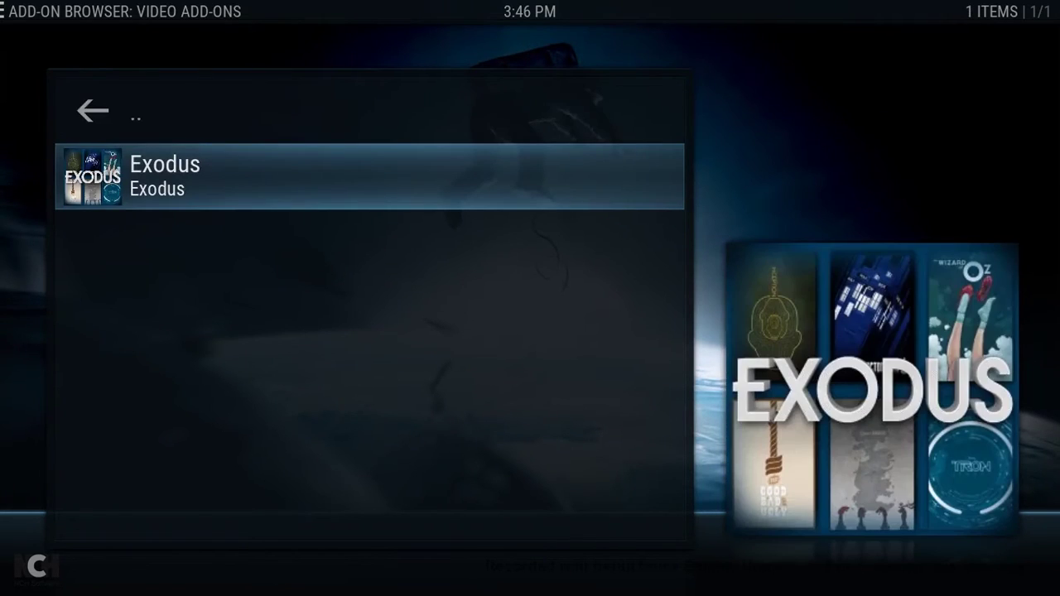
key("Return")
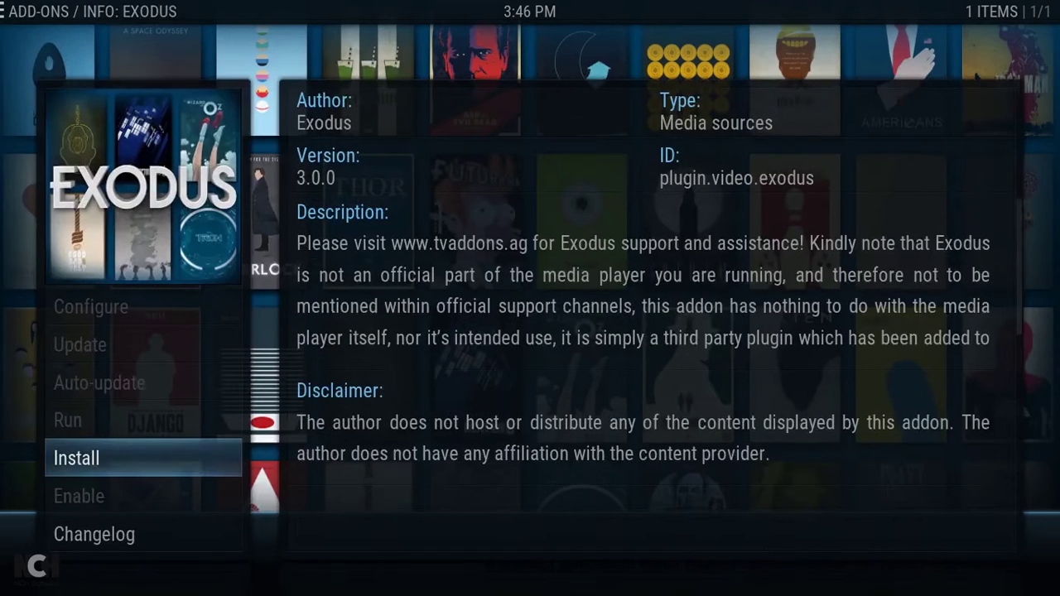
Install the Exodus add-on, then leave Kodi through the Windows Start menu.
key("Return")
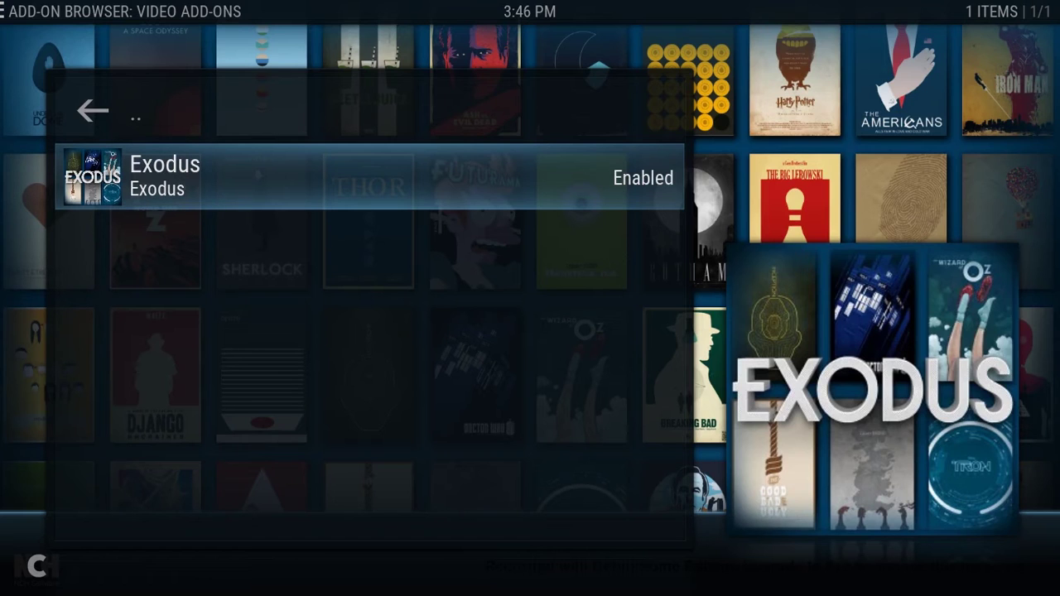
key("super")
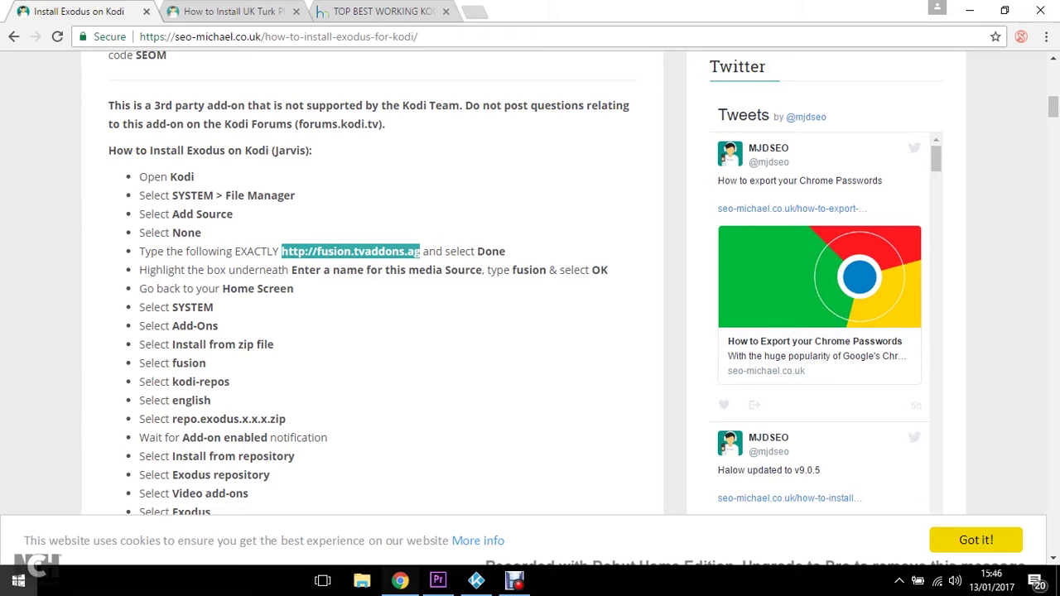
key("ctrl+Tab")
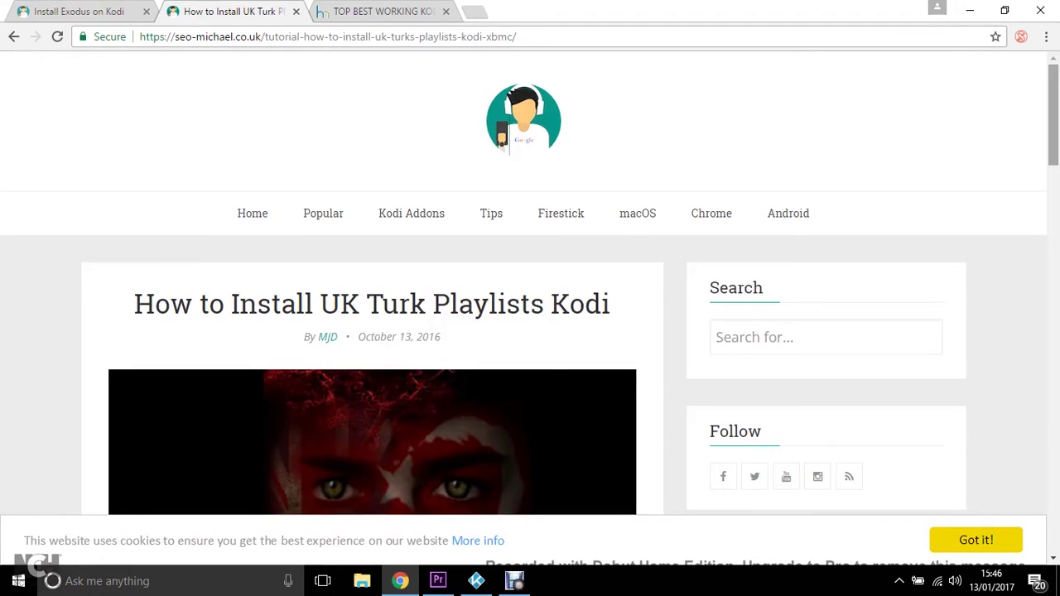
scroll(530, 331, "down", 1)
scroll(530, 331, "down", 5)
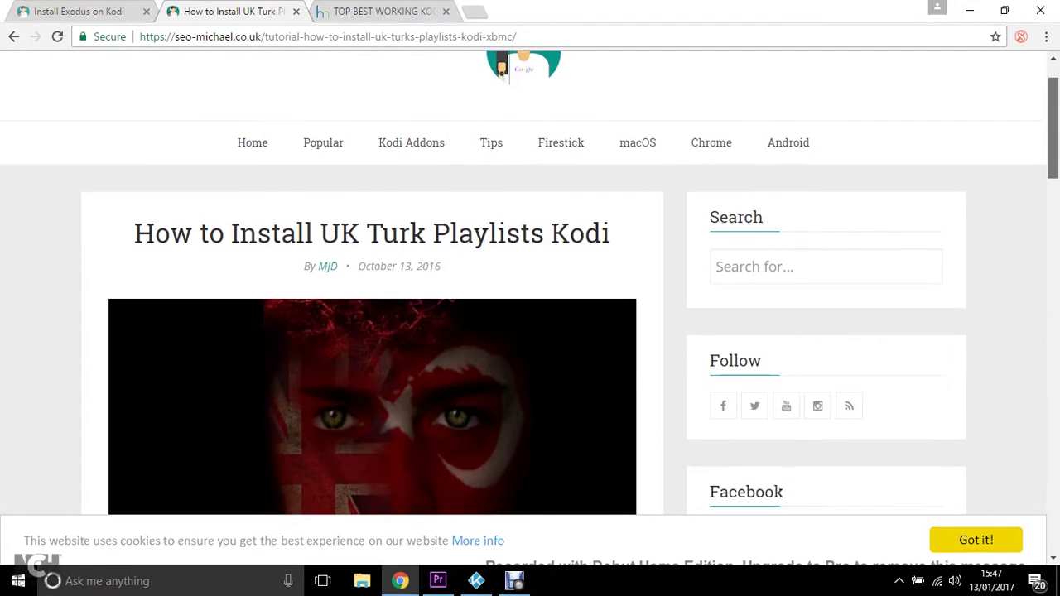
scroll(530, 331, "down", 5)
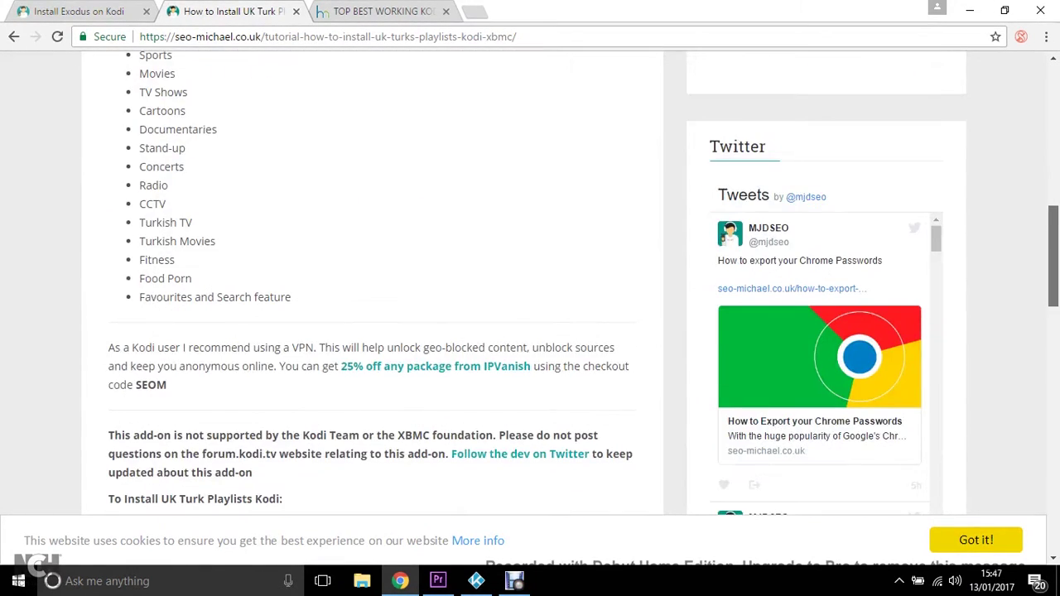
scroll(530, 331, "down", 1)
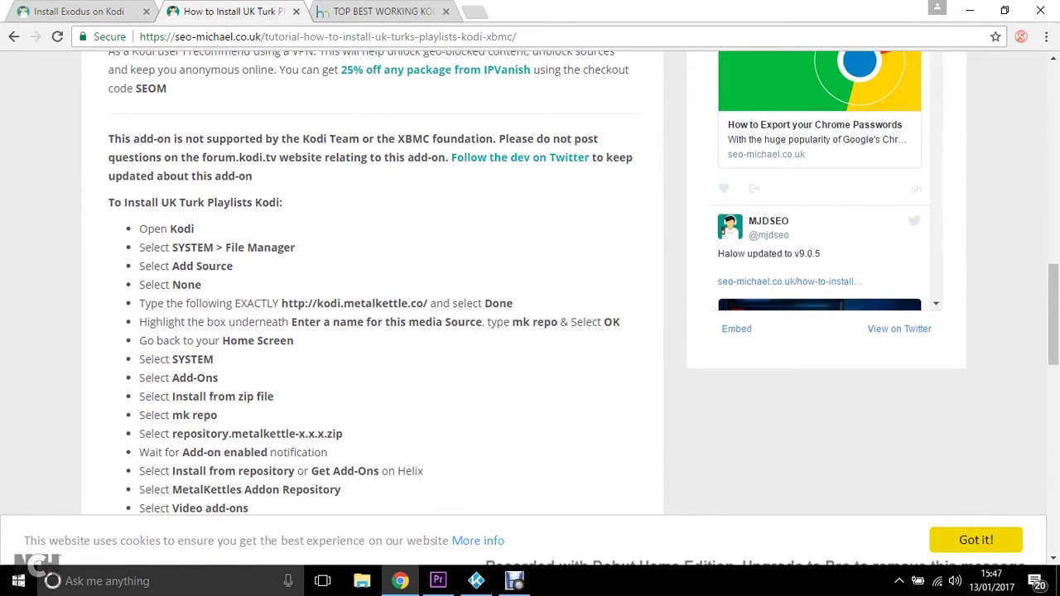
left_click_drag(282, 303, 428, 303)
key("ctrl+c")
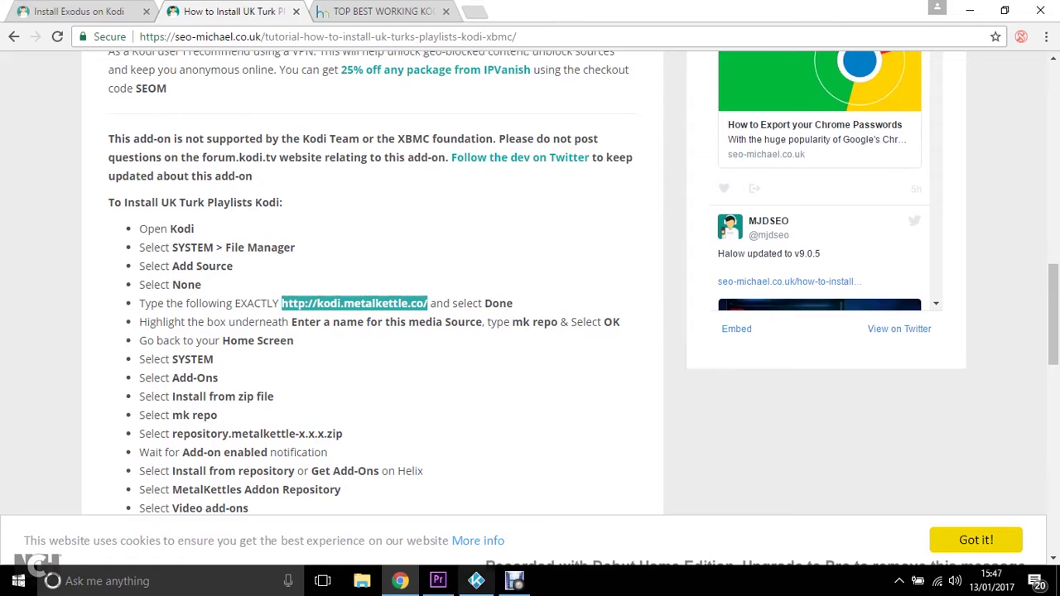
left_click(476, 582)
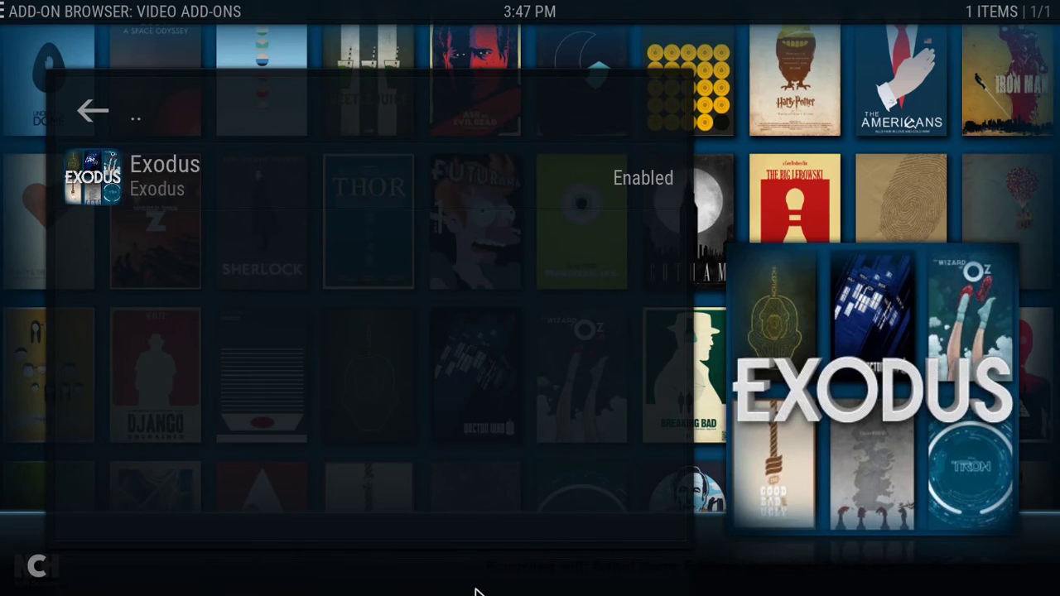
key("Escape")
key("Return")
key("Return")
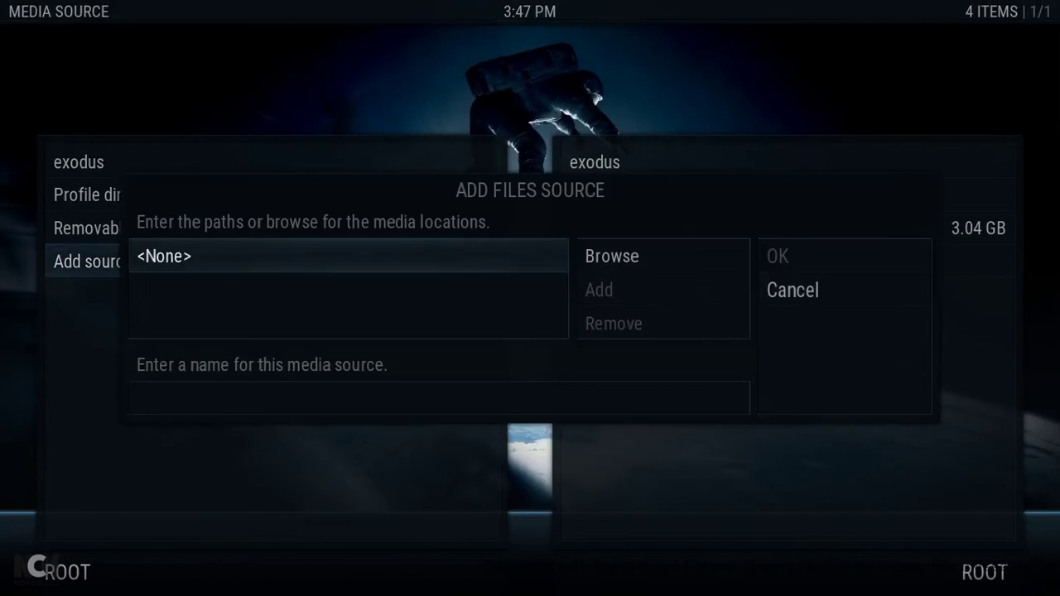
left_click(205, 272)
key("ctrl+v")
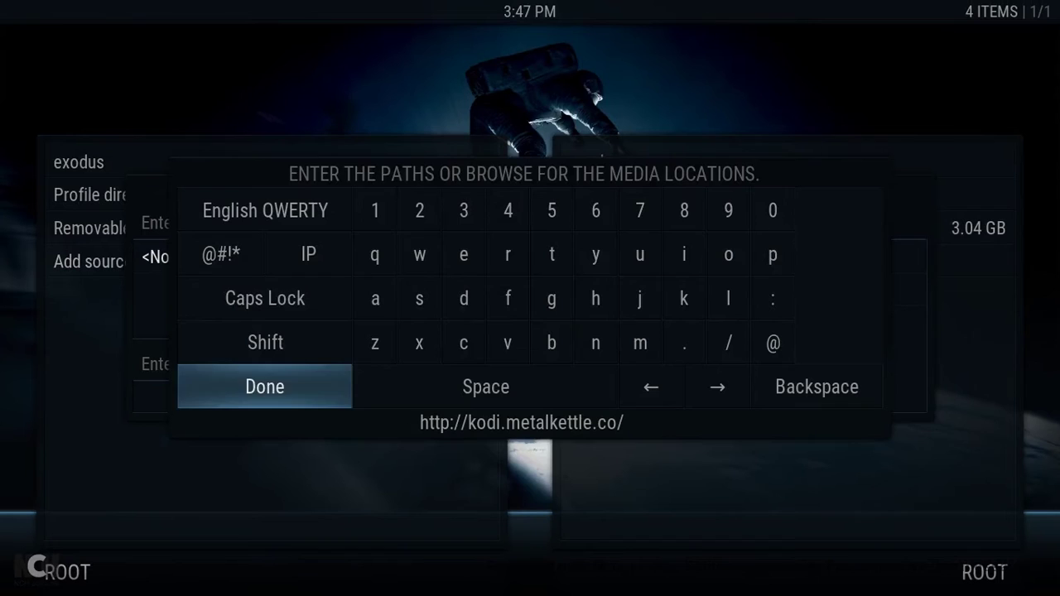
left_click(255, 378)
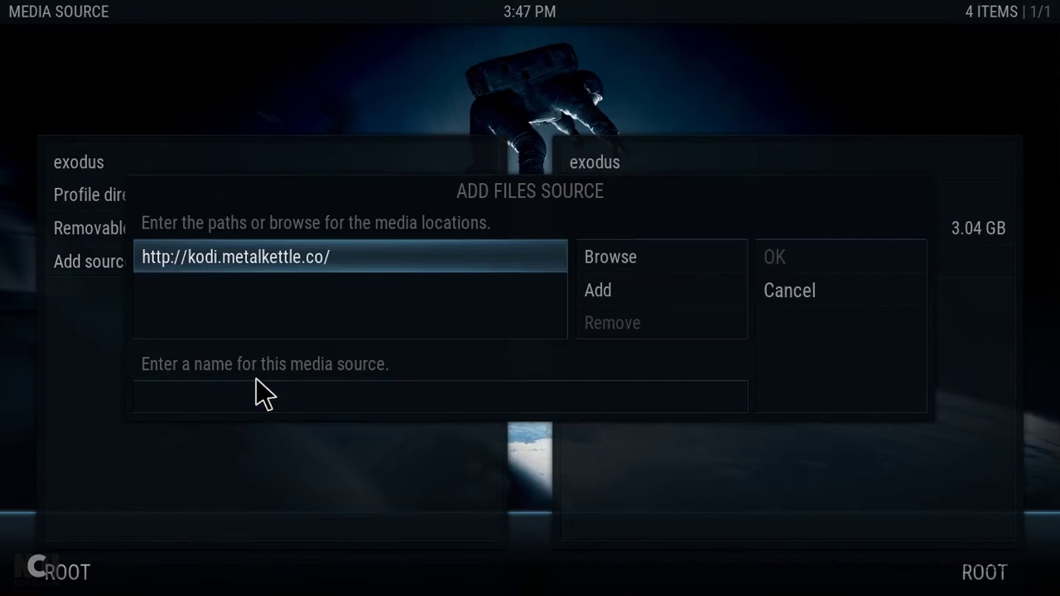
left_click(350, 407)
type("uk turks")
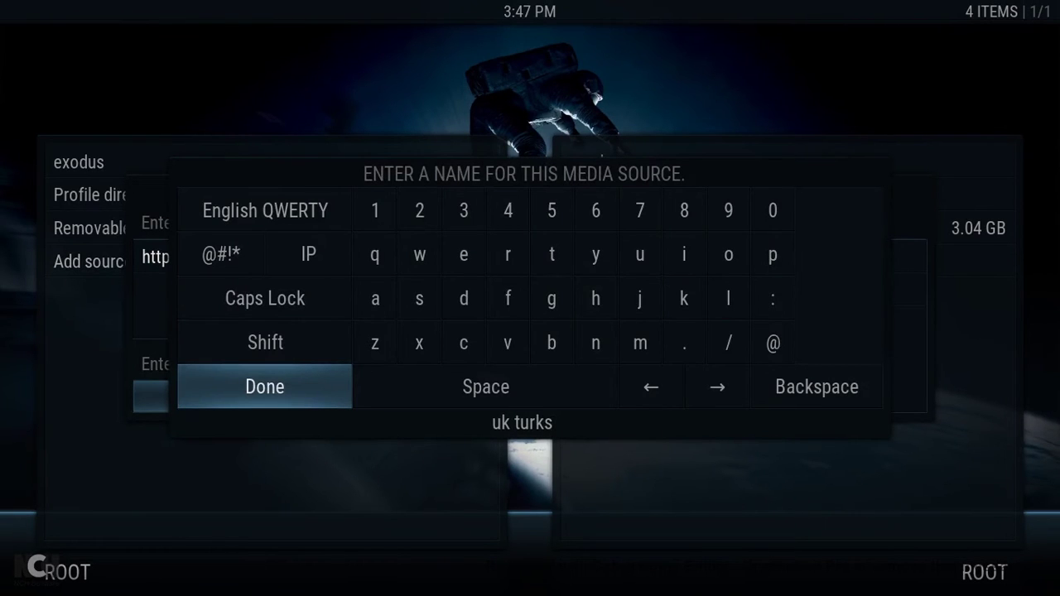
left_click(241, 393)
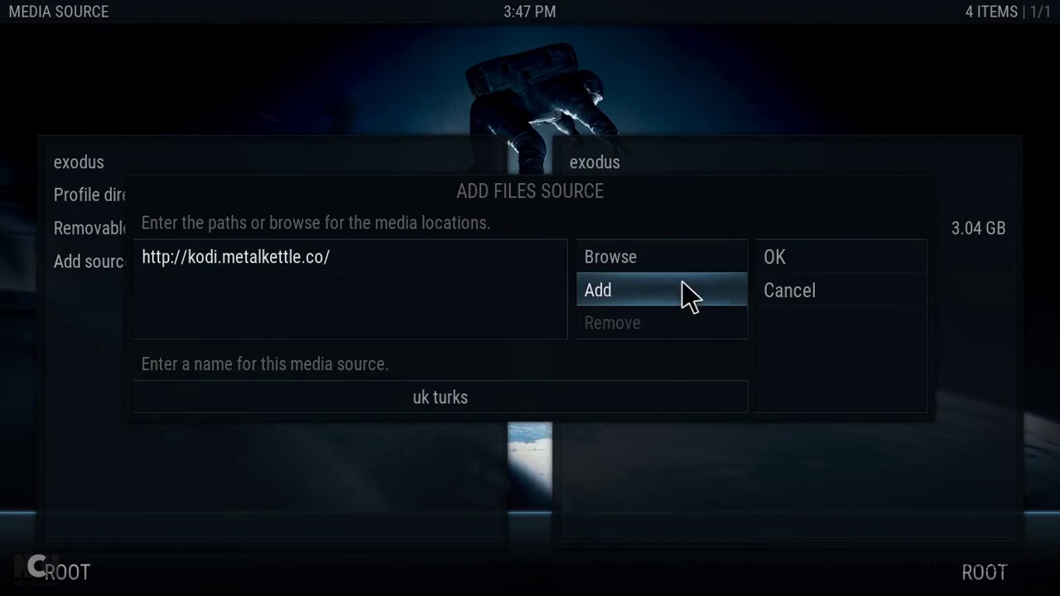
left_click(773, 258)
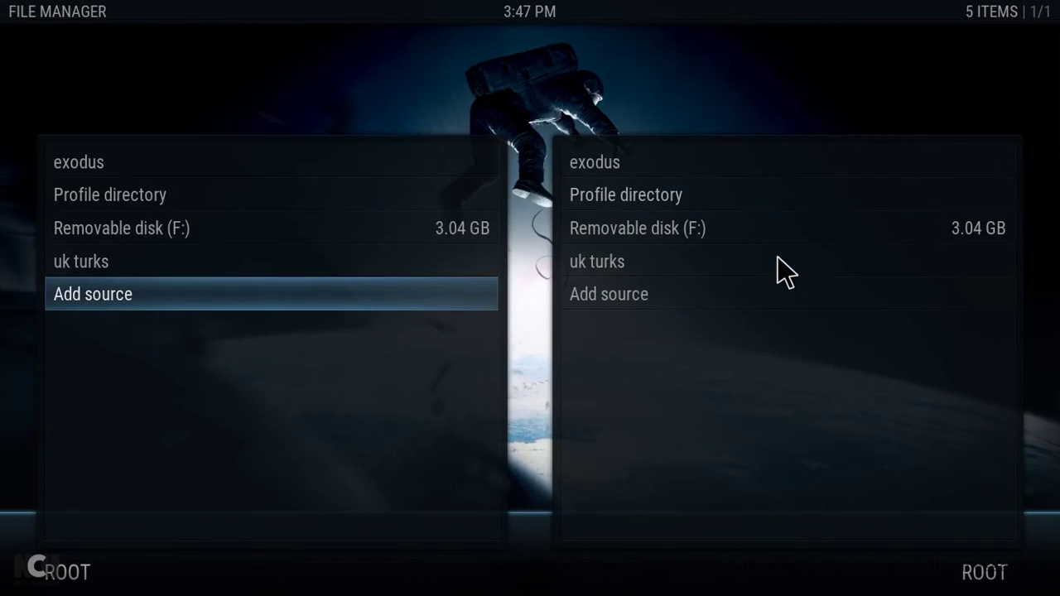
Back out of the Exodus listing to the add-on browser and choose Install from zip file.
key("Escape")
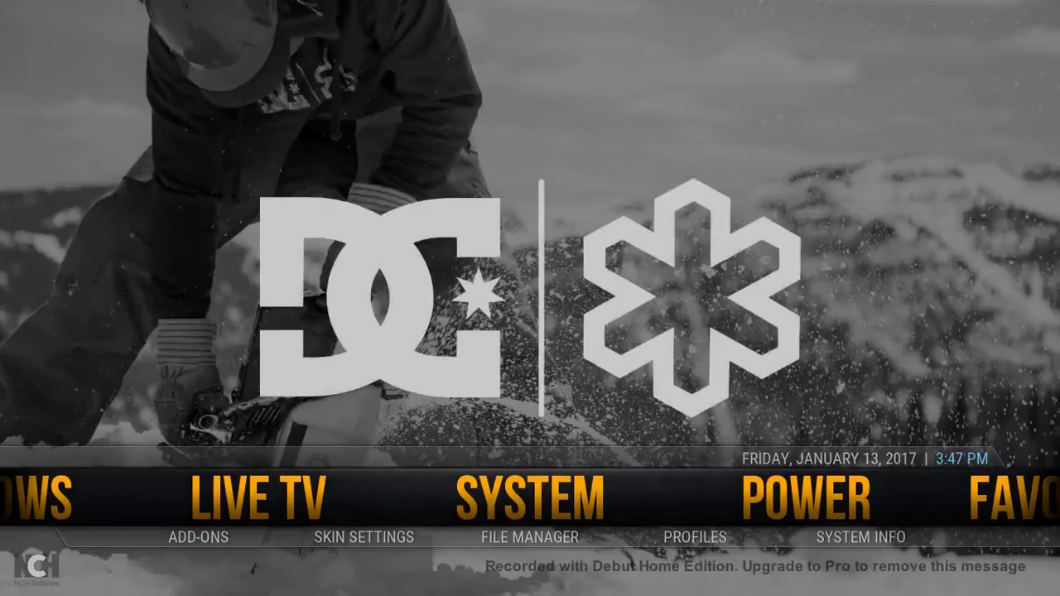
key("Return")
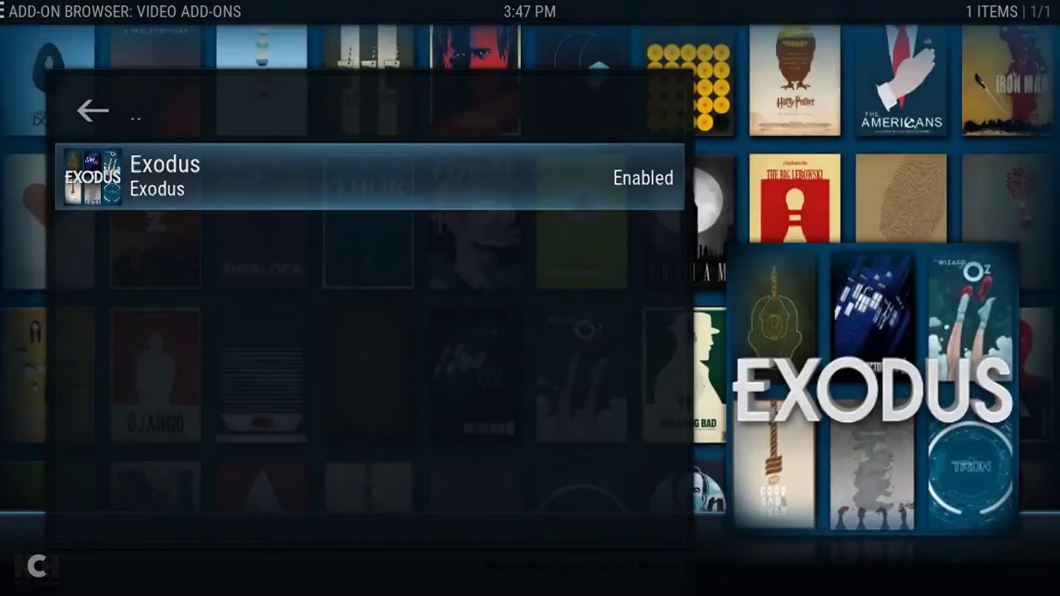
key("BackSpace")
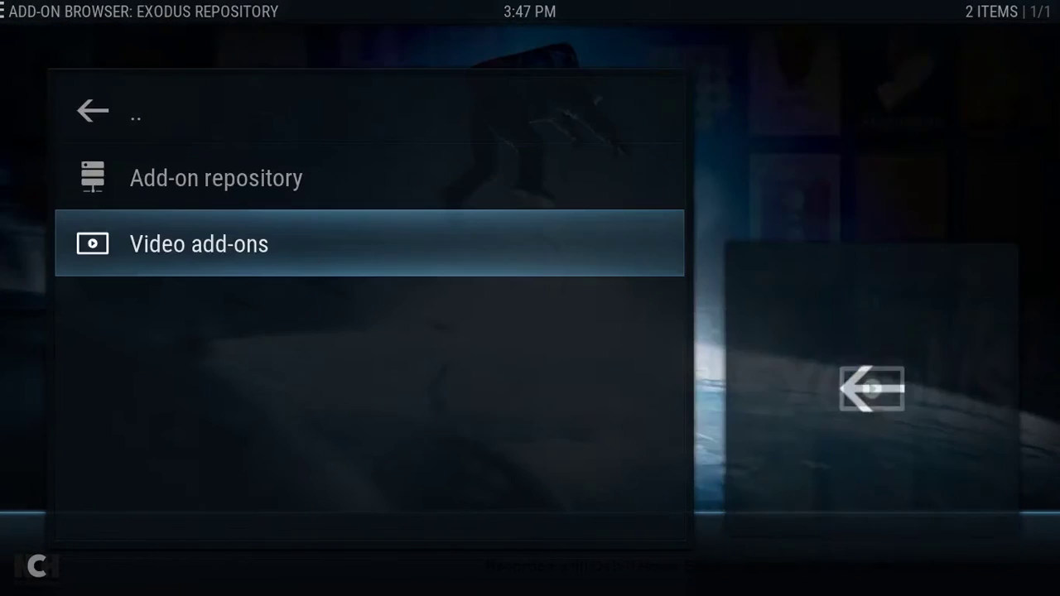
key("Up")
key("Up")
key("Return")
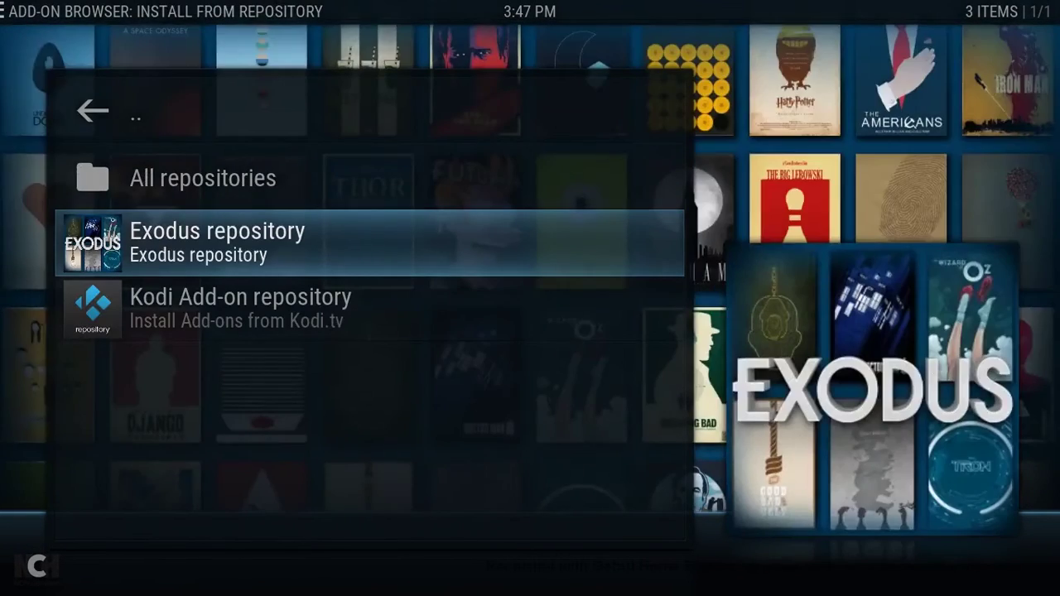
key("Up")
key("Up")
key("Return")
key("Down")
key("Return")
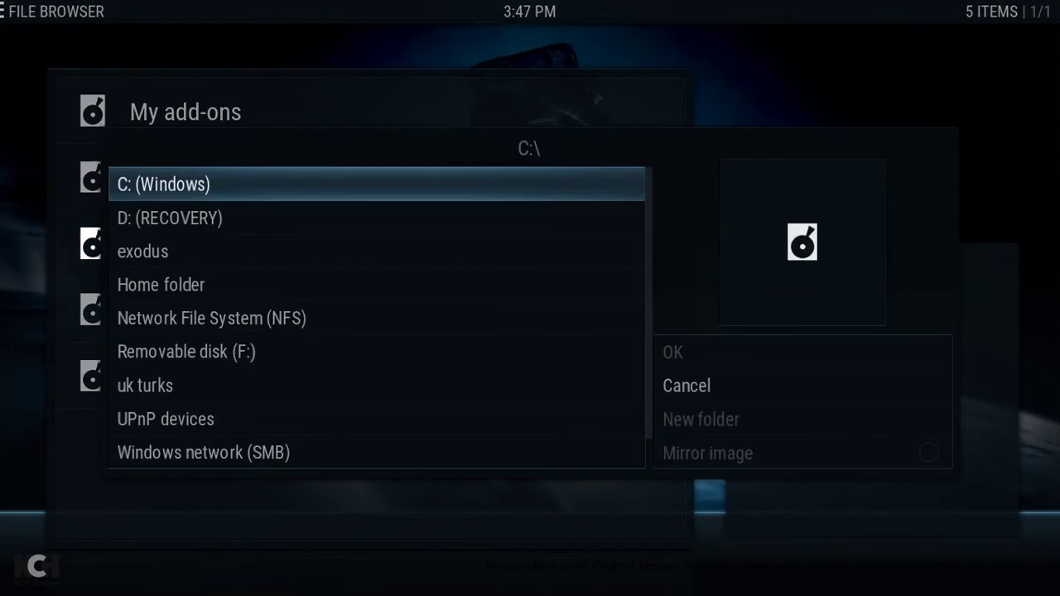
Install repository.metalkettle-1.7.1.zip from the uk turks source.
key("Down")
key("Down")
key("Down")
key("Down")
key("Down")
key("Down")
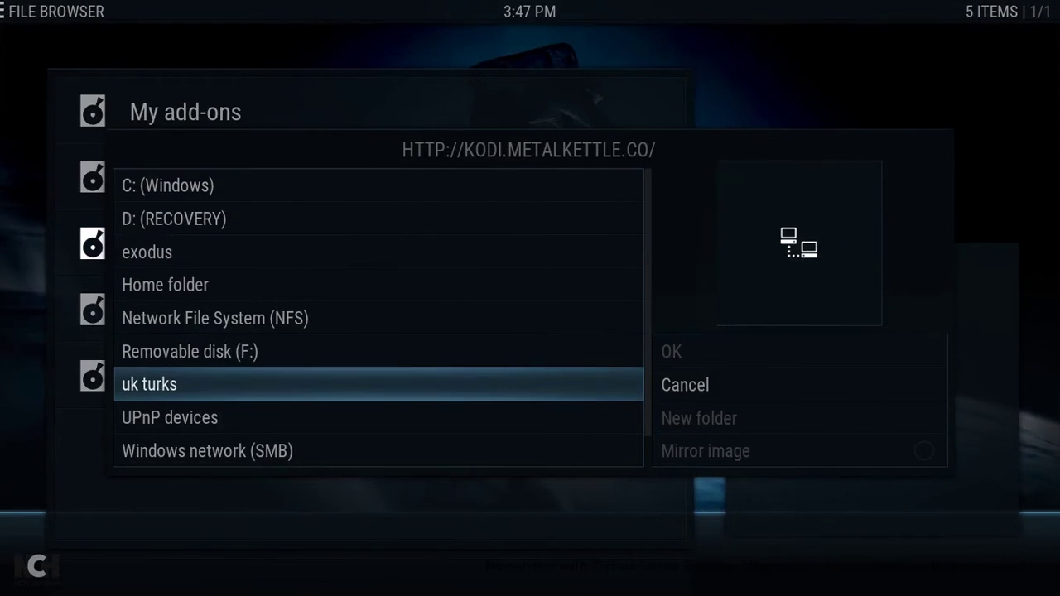
key("Return")
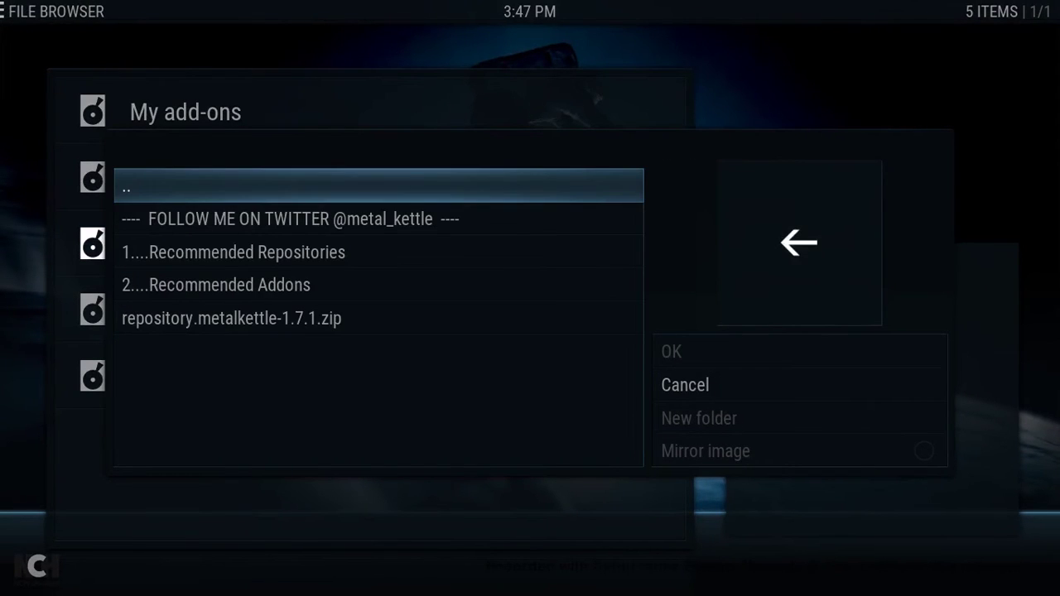
key("Down")
key("Down")
key("Down")
key("Down")
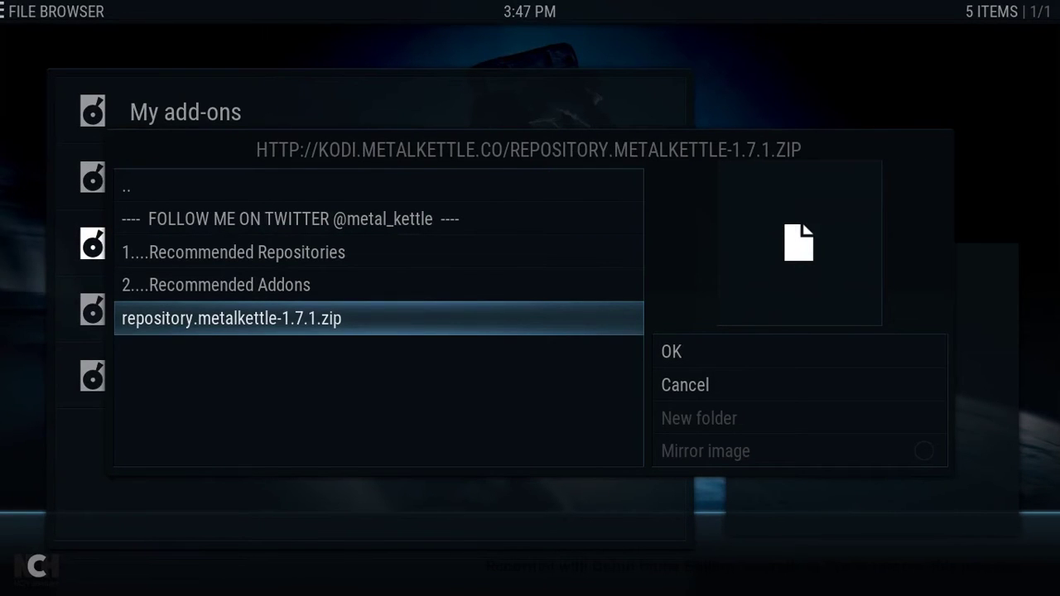
key("Return")
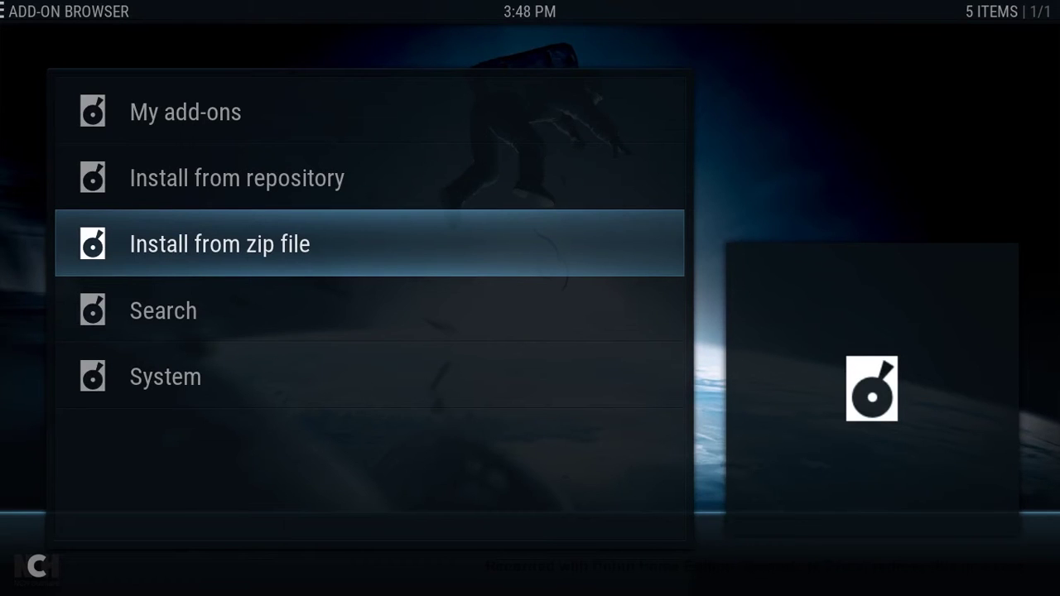
Browse the MetalKettles Addon Repository's video add-ons and open UK Turk Playlists.
left_click(237, 178)
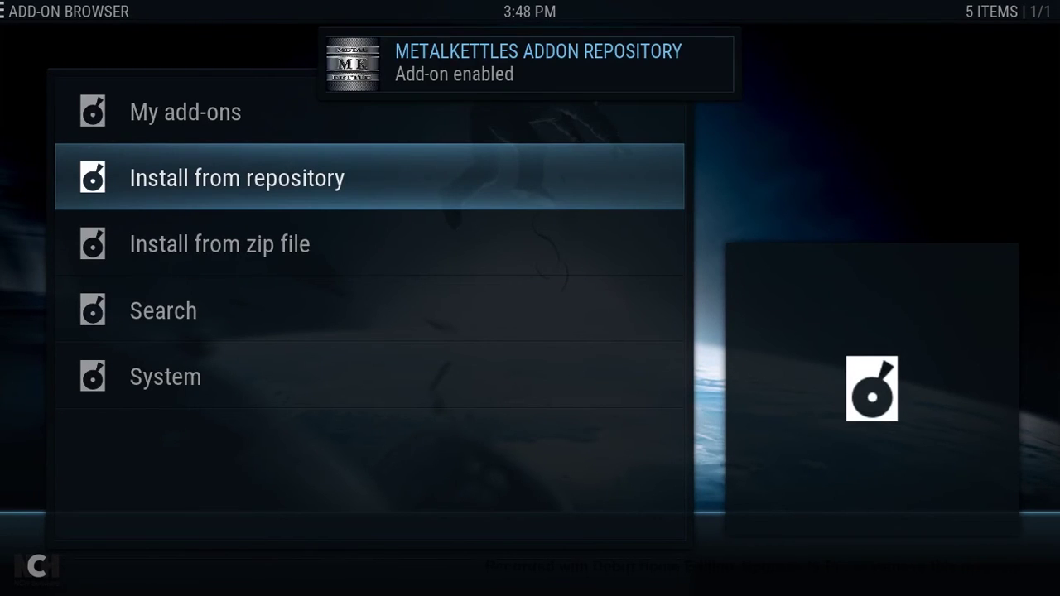
key("Return")
key("Down")
key("Down")
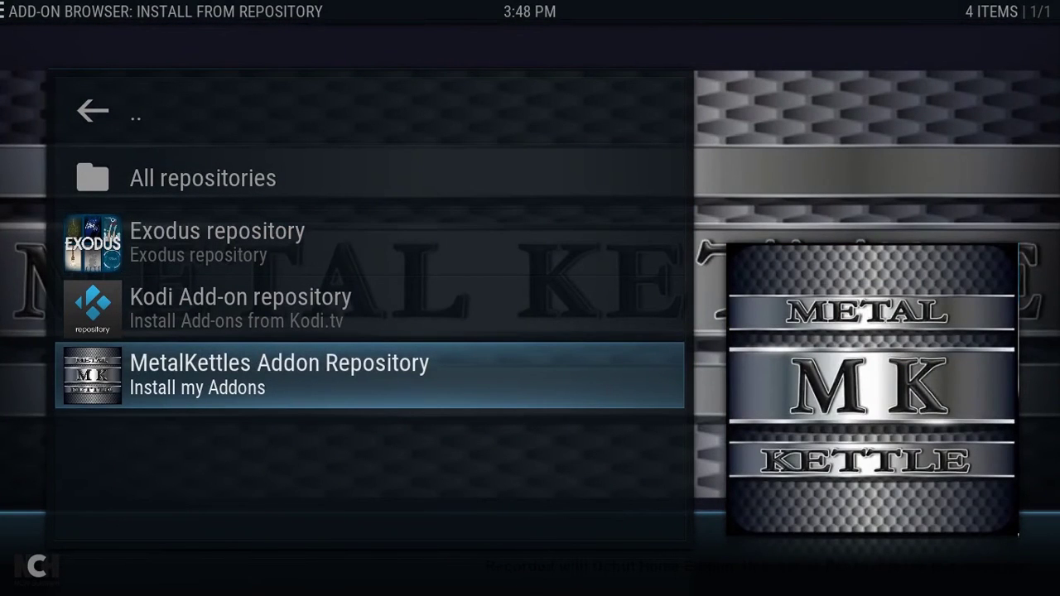
key("Return")
key("Down")
key("Down")
key("Down")
key("Down")
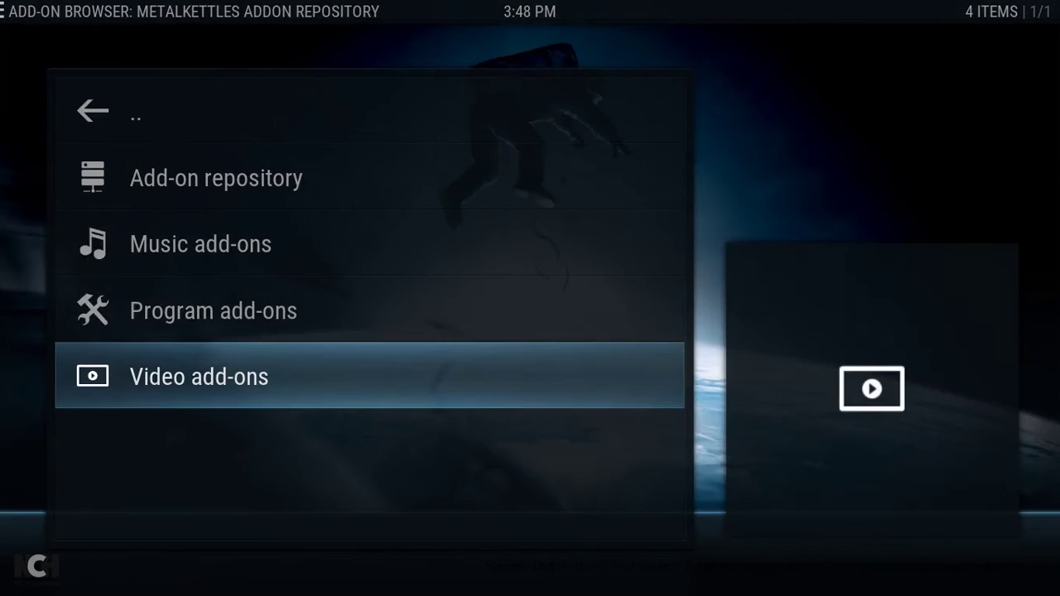
key("Return")
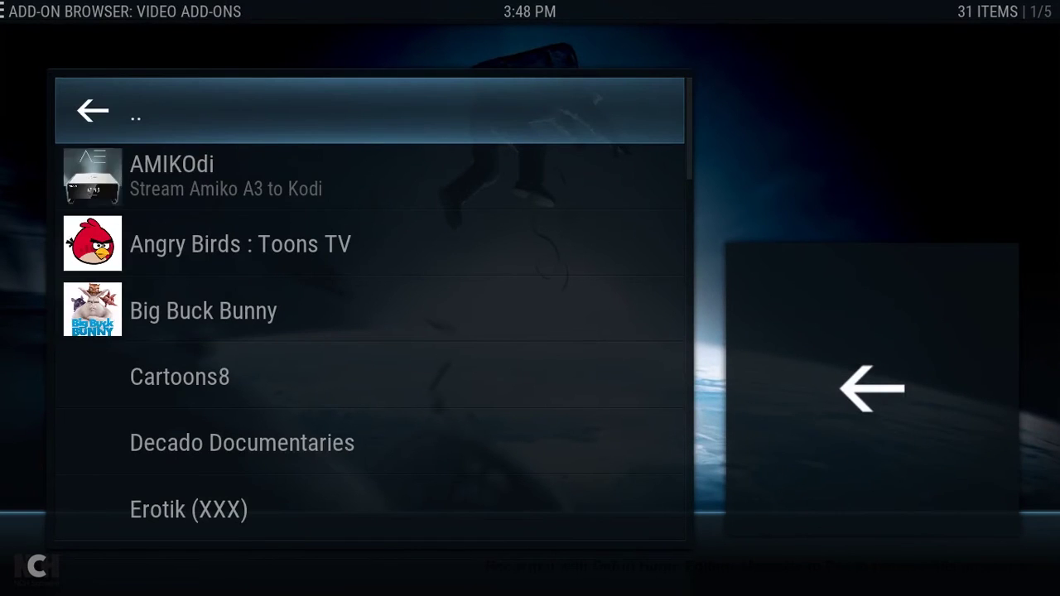
key("Down")
key("Up")
key("Up")
key("Up")
key("Up")
key("Up")
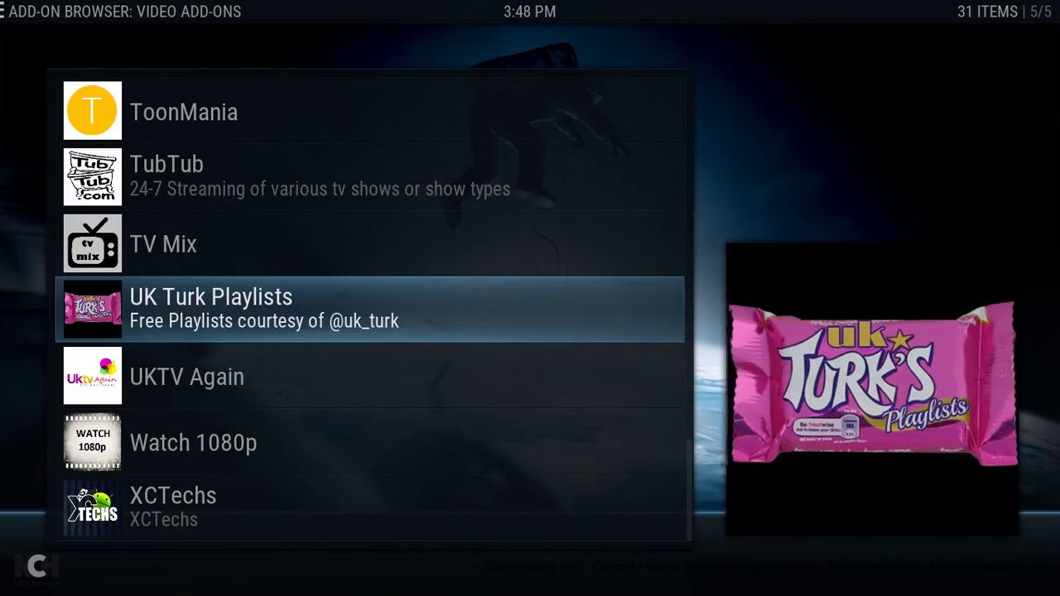
key("Up")
key("Up")
key("Up")
key("Up")
key("Up")
key("Up")
key("Up")
key("Up")
key("Up")
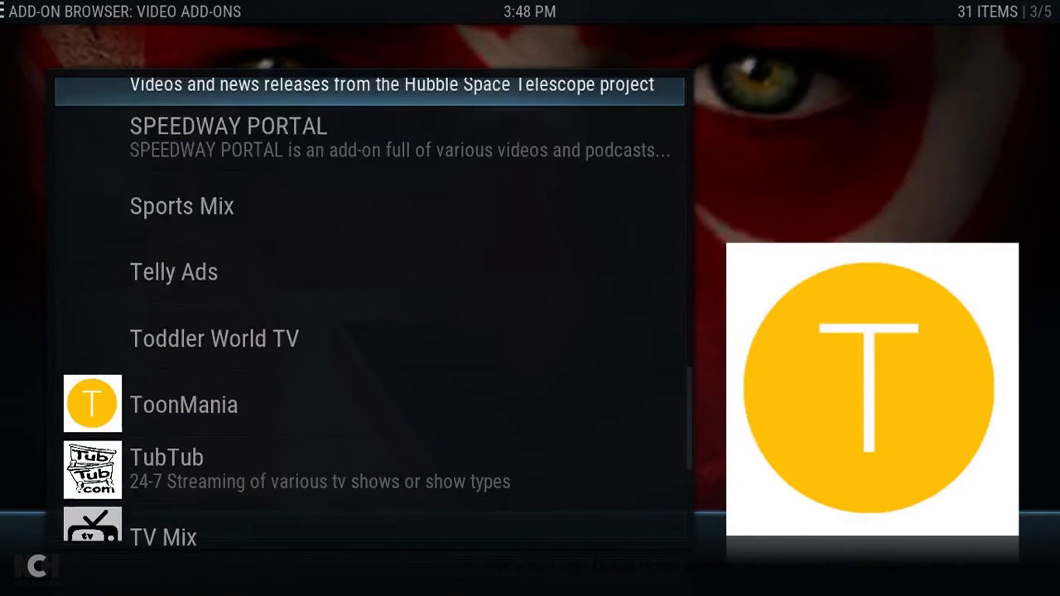
key("Down")
key("Down")
key("Down")
key("Down")
key("Down")
key("Down")
key("Down")
key("Down")
key("Down")
key("Down")
key("Down")
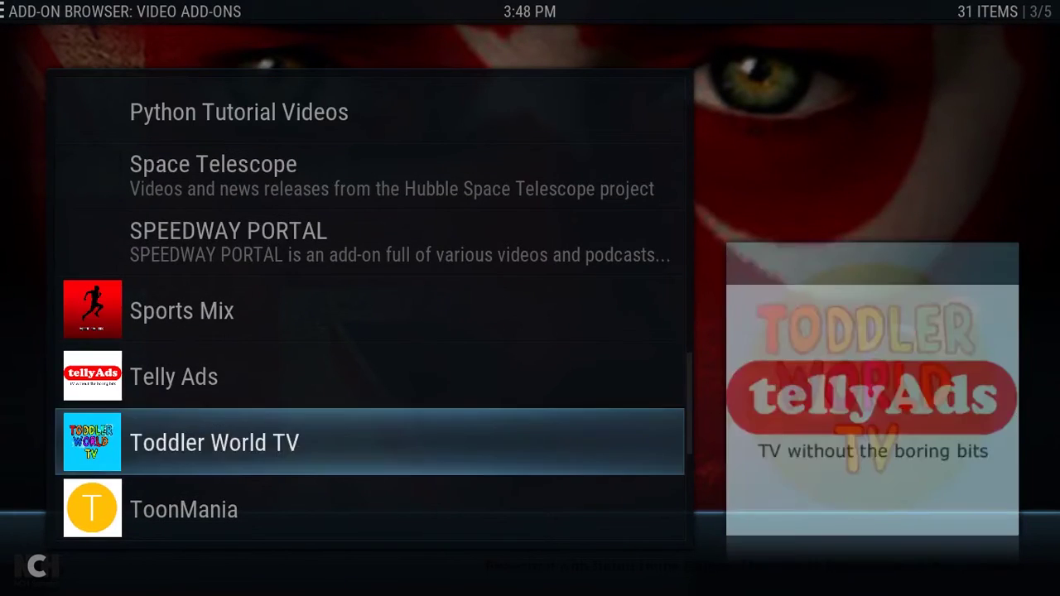
key("Up")
key("Up")
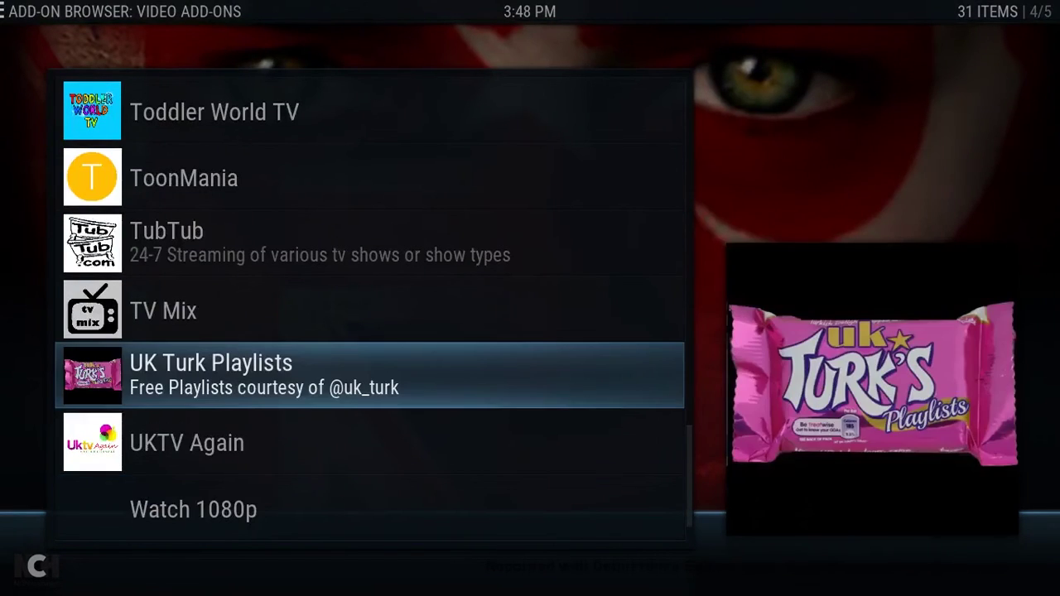
key("Return")
key("Return")
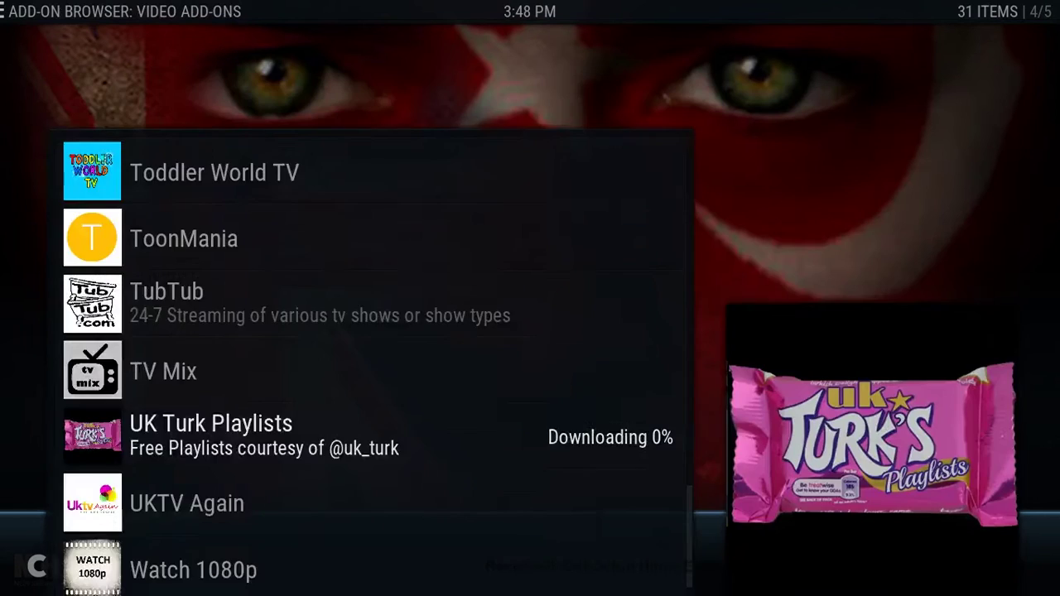